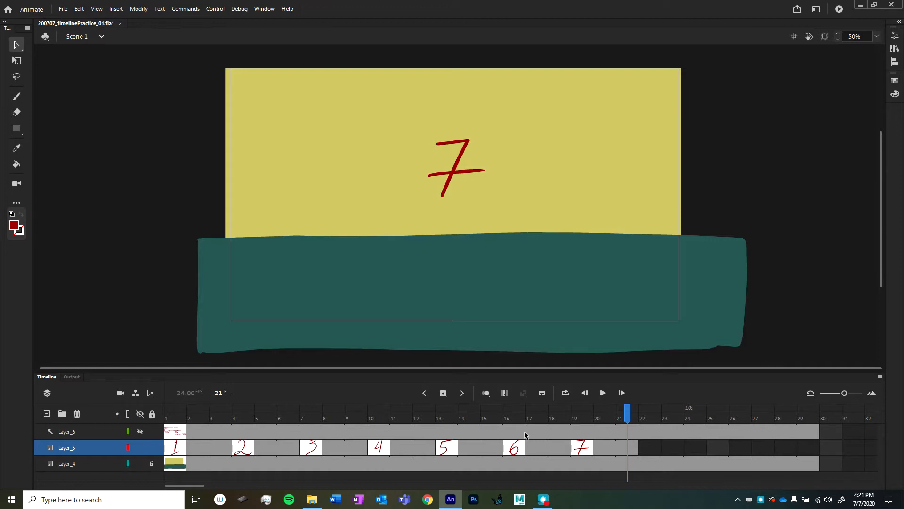
# Step: Unlock Layer_4 and delete its background artwork that extends past the right and bottom edges of the stage
pyautogui.moveTo(818, 60); pyautogui.dragTo(679, 357)
pyautogui.click(101, 452)
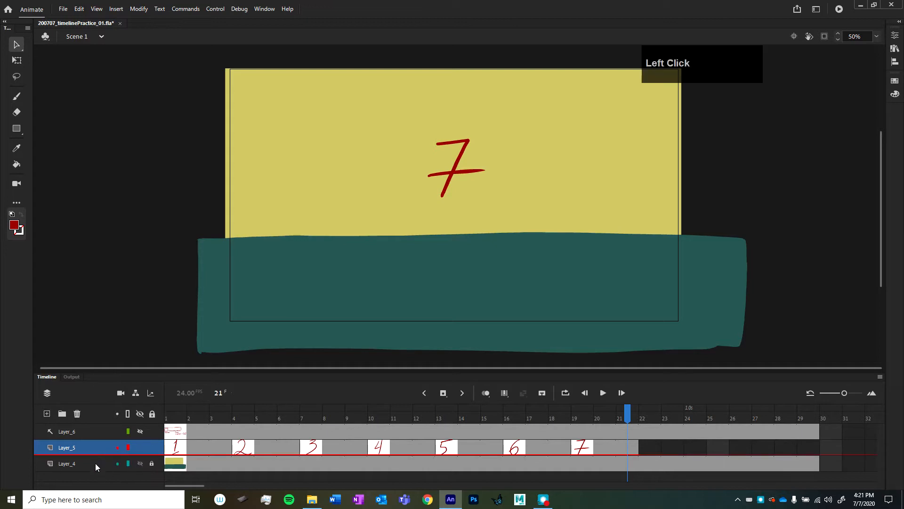
pyautogui.click(97, 460)
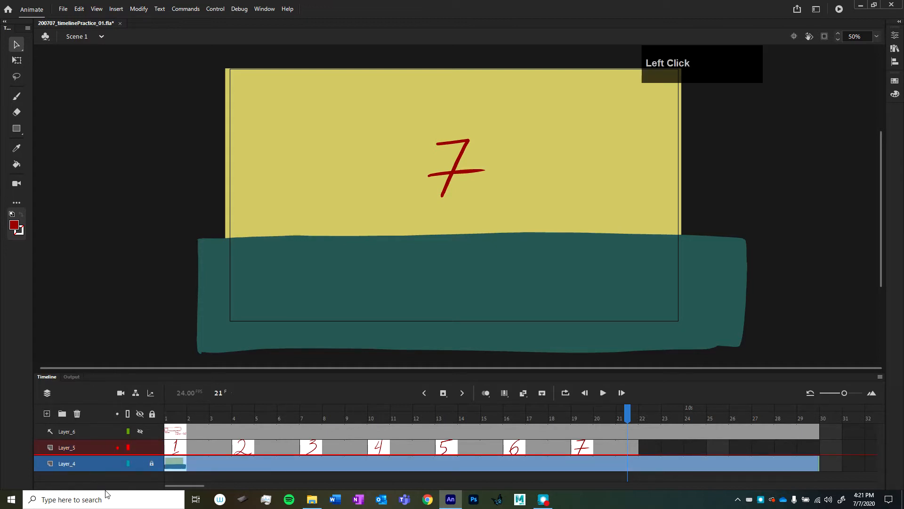
pyautogui.click(118, 447)
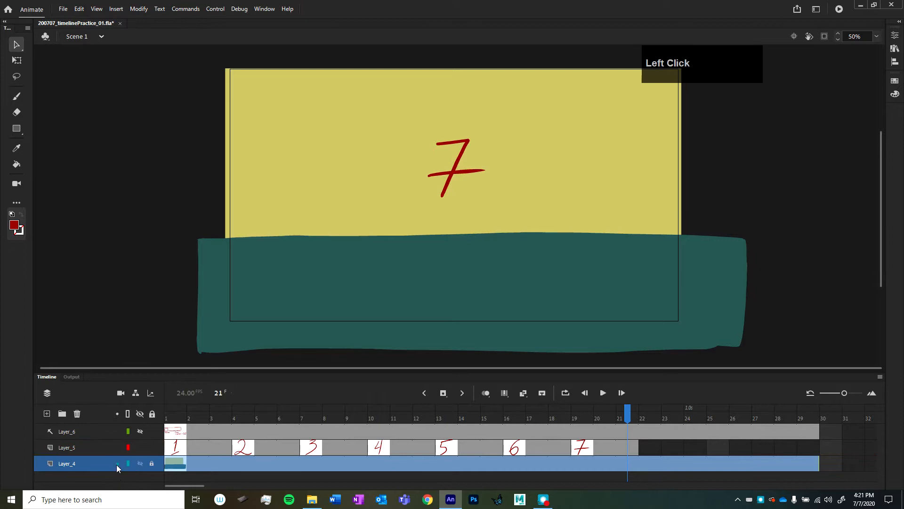
pyautogui.click(151, 465)
pyautogui.moveTo(837, 57)
pyautogui.mouseDown()
pyautogui.moveTo(737, 286)
pyautogui.moveTo(678, 353)
pyautogui.moveTo(697, 366)
pyautogui.moveTo(220, 372)
pyautogui.moveTo(181, 345)
pyautogui.moveTo(176, 321)
pyautogui.mouseUp()
pyautogui.press('Delete')
pyautogui.press('Delete')
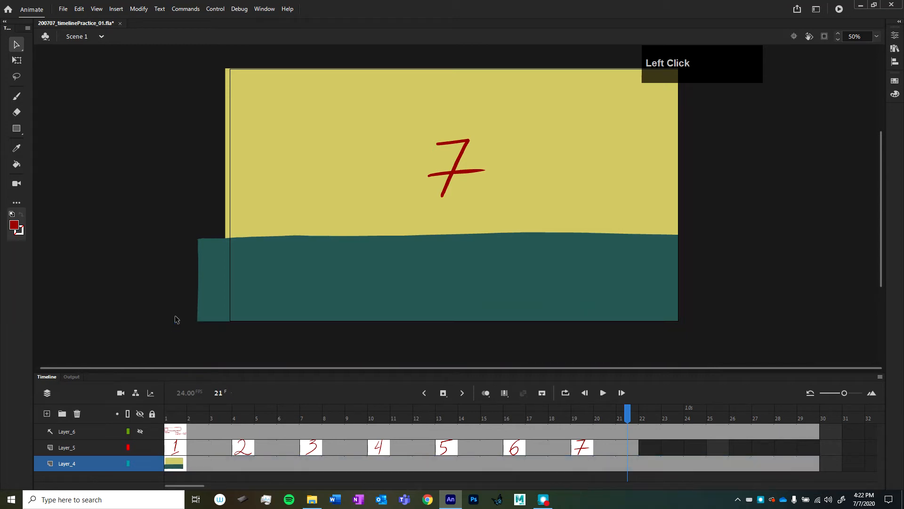
# Step: Delete the background artwork that extends past the stage's left edge and lock Layer_4 again
pyautogui.moveTo(126, 65)
pyautogui.mouseDown()
pyautogui.moveTo(210, 146)
pyautogui.moveTo(220, 330)
pyautogui.moveTo(229, 339)
pyautogui.mouseUp()
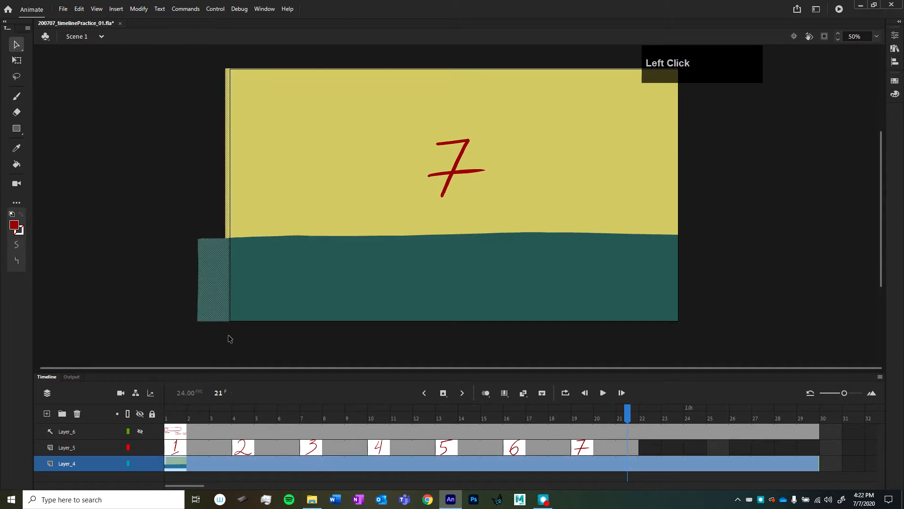
pyautogui.press('Delete')
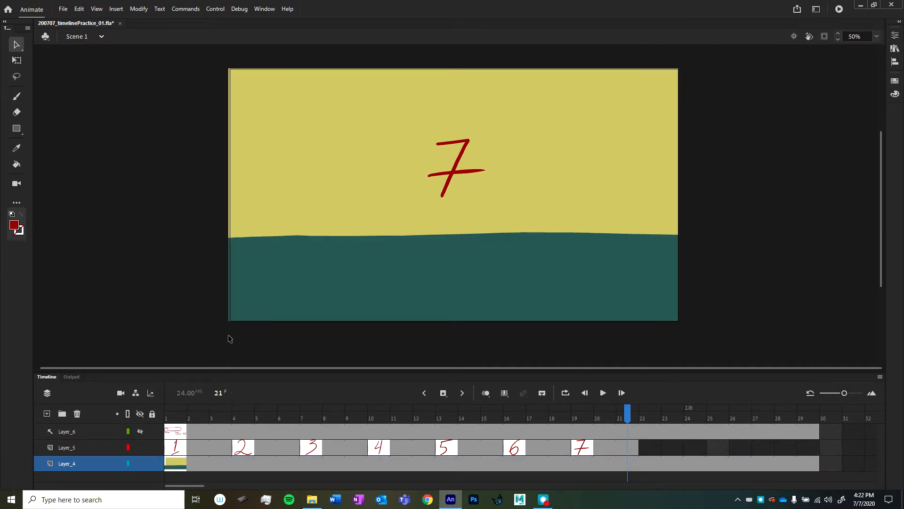
pyautogui.click(148, 465)
# Step: Convert frame 3 of Layer_5 to a blank keyframe and extend its hold by one frame
pyautogui.click(221, 448)
pyautogui.click(198, 448)
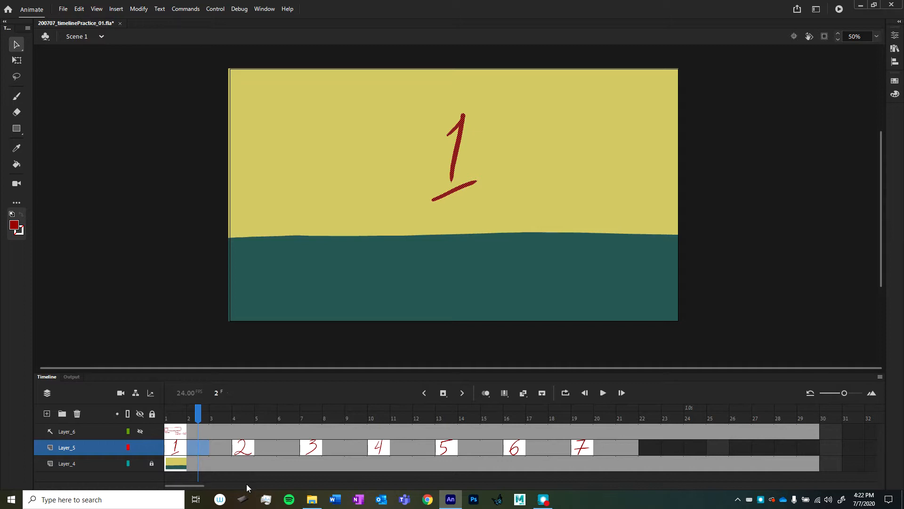
pyautogui.hotkey('ctrl', 'shift', 'a')
pyautogui.click(186, 300)
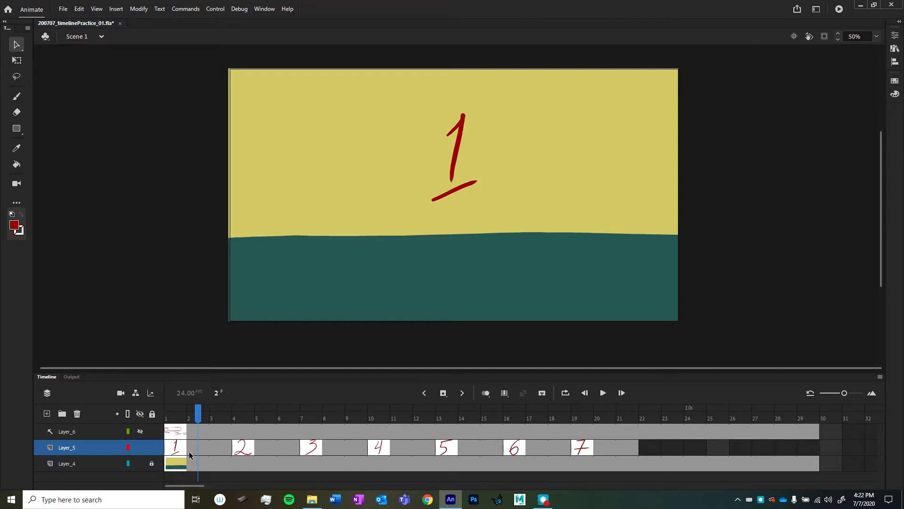
pyautogui.click(217, 448)
pyautogui.click(244, 417)
pyautogui.moveTo(244, 417); pyautogui.dragTo(198, 417)
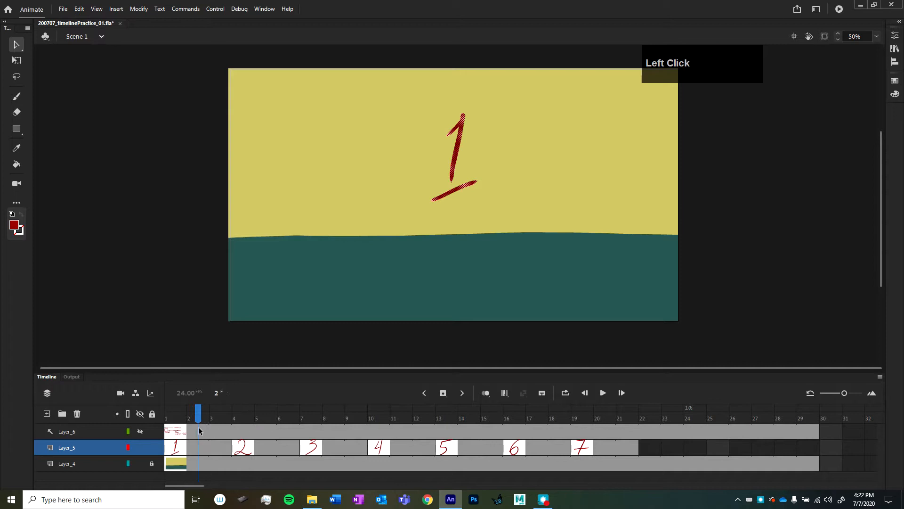
pyautogui.click(207, 448)
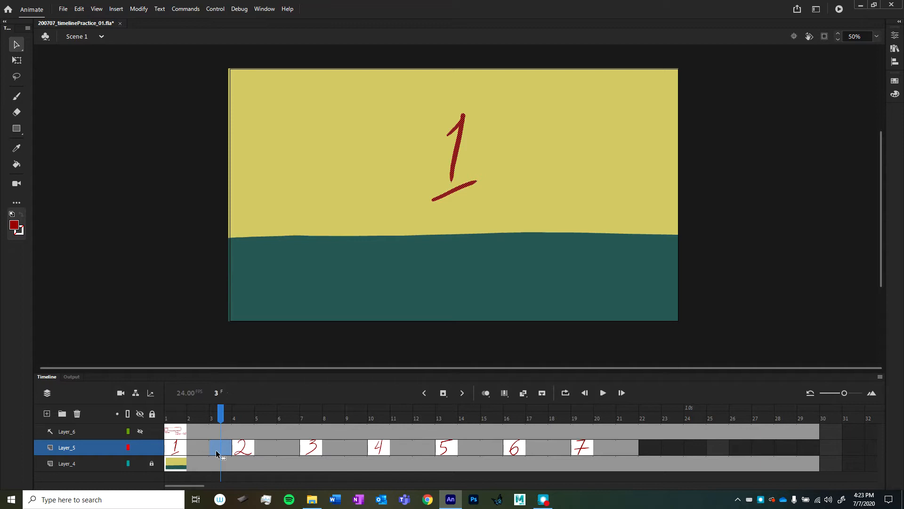
pyautogui.press('F7')
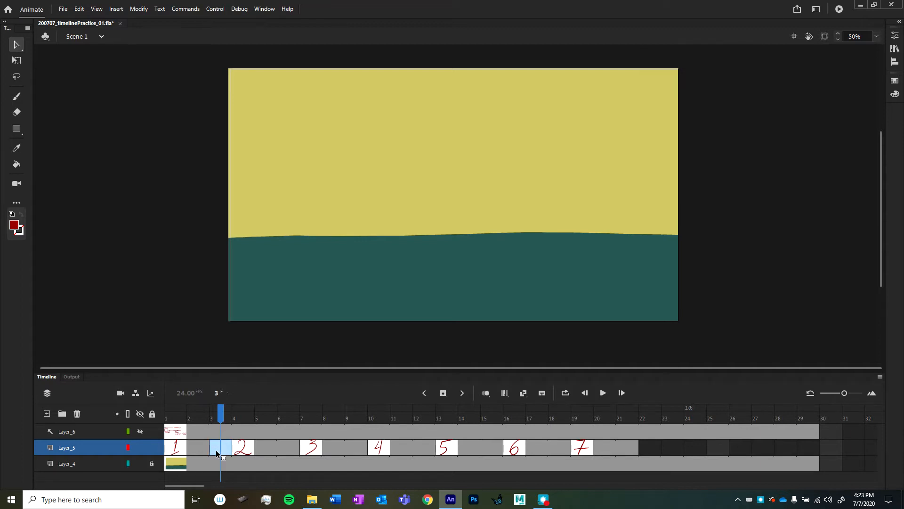
pyautogui.press('F5')
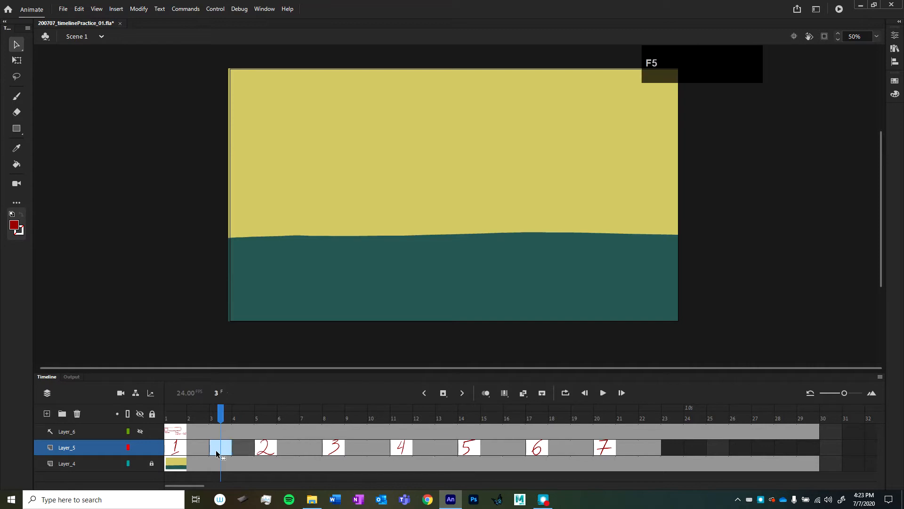
pyautogui.click(228, 474)
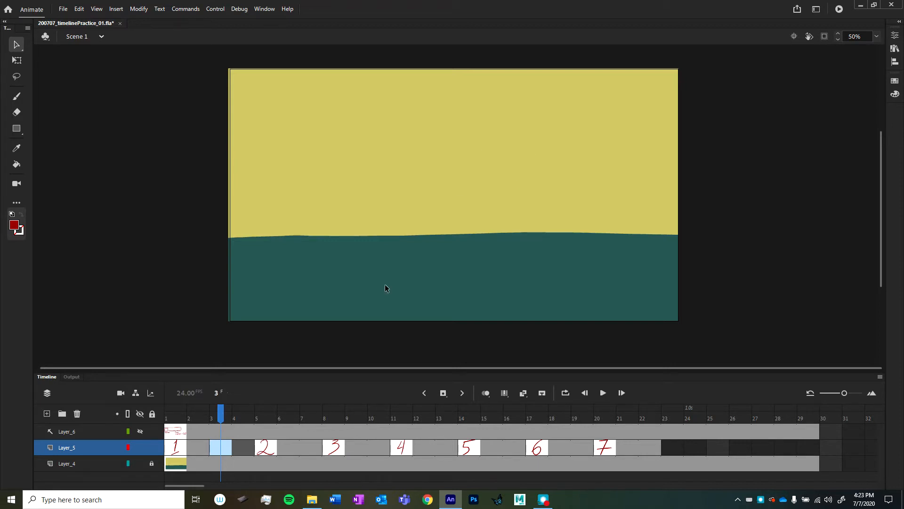
# Step: Draw 1.5 with the brush on the blank keyframe at frame 3, using onion skinning only while drawing
pyautogui.click(484, 394)
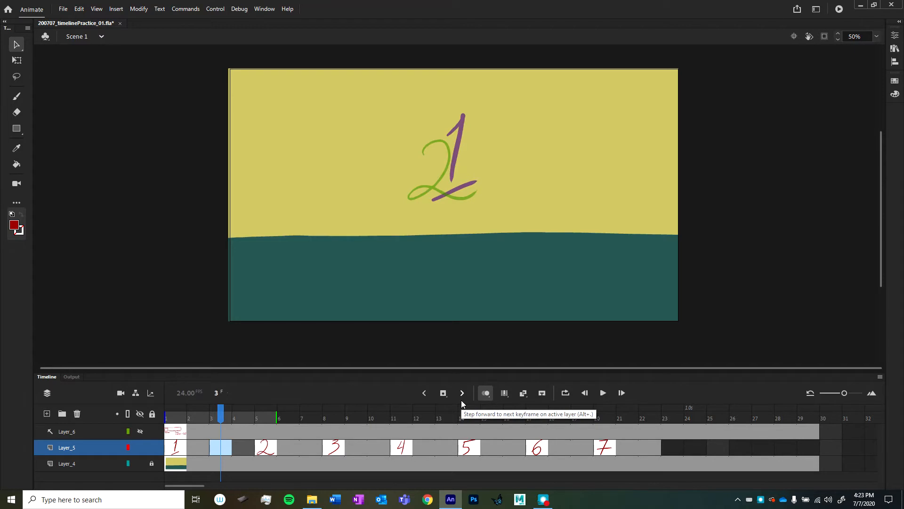
pyautogui.press('b')
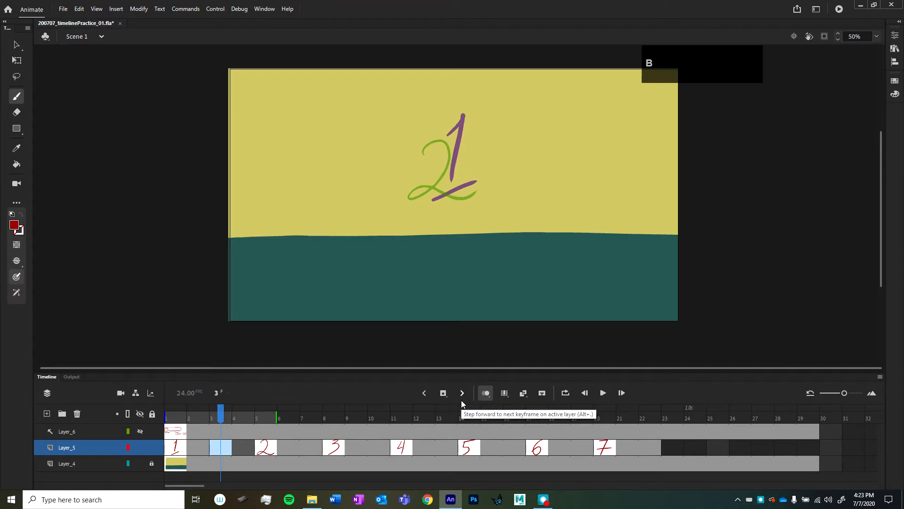
pyautogui.moveTo(438, 146)
pyautogui.mouseDown()
pyautogui.moveTo(448, 135)
pyautogui.moveTo(424, 195)
pyautogui.moveTo(455, 160)
pyautogui.moveTo(455, 189)
pyautogui.mouseUp()
pyautogui.click(443, 182)
pyautogui.moveTo(456, 142); pyautogui.dragTo(485, 135)
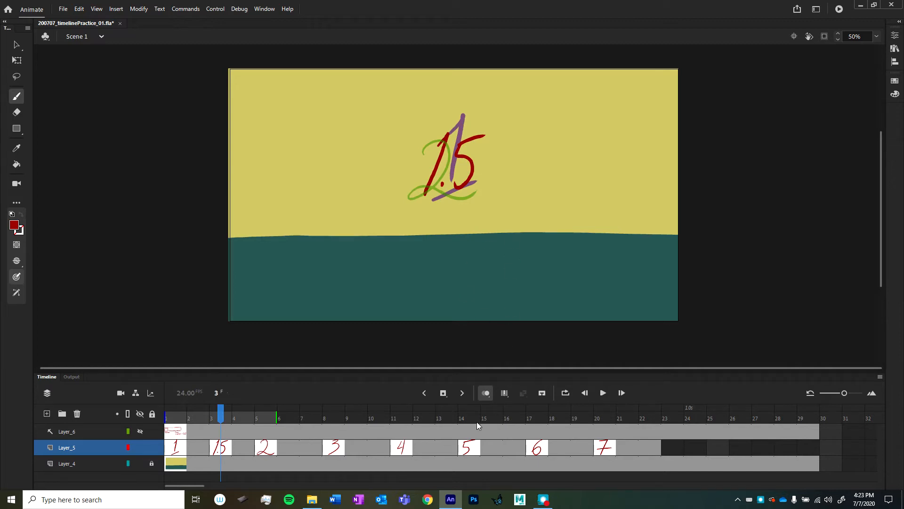
pyautogui.moveTo(221, 420); pyautogui.dragTo(241, 442)
pyautogui.click(485, 394)
# Step: Insert one frame after each of the 1 and 1.5 drawings on Layer_5 so each holds for three frames
pyautogui.click(200, 449)
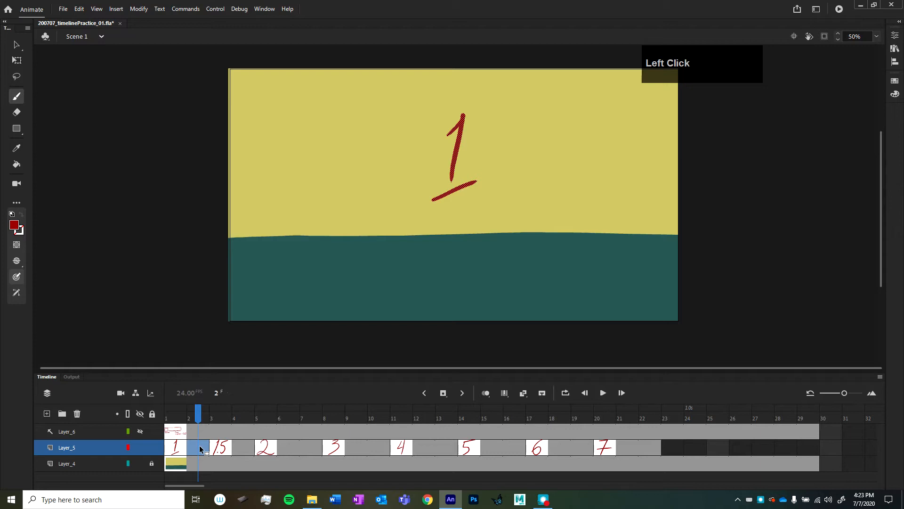
pyautogui.press('F5')
pyautogui.click(274, 448)
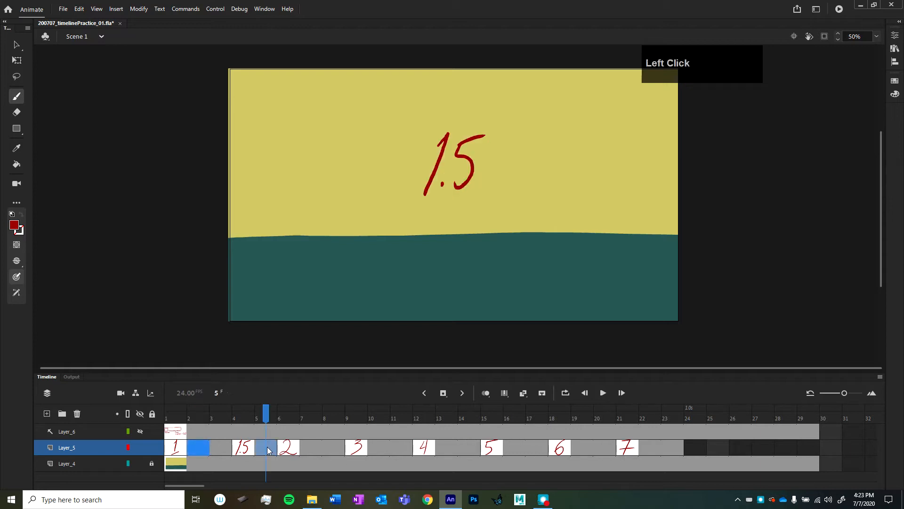
pyautogui.press('F5')
pyautogui.click(295, 447)
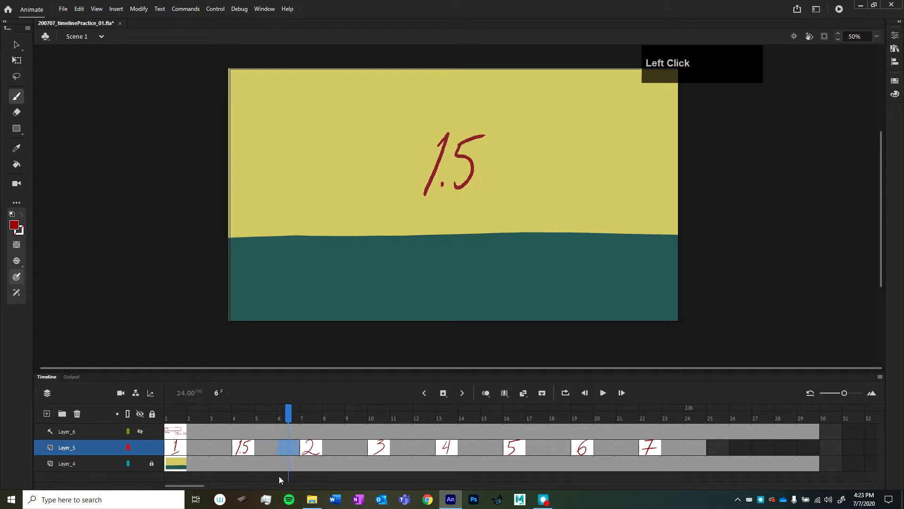
pyautogui.click(326, 448)
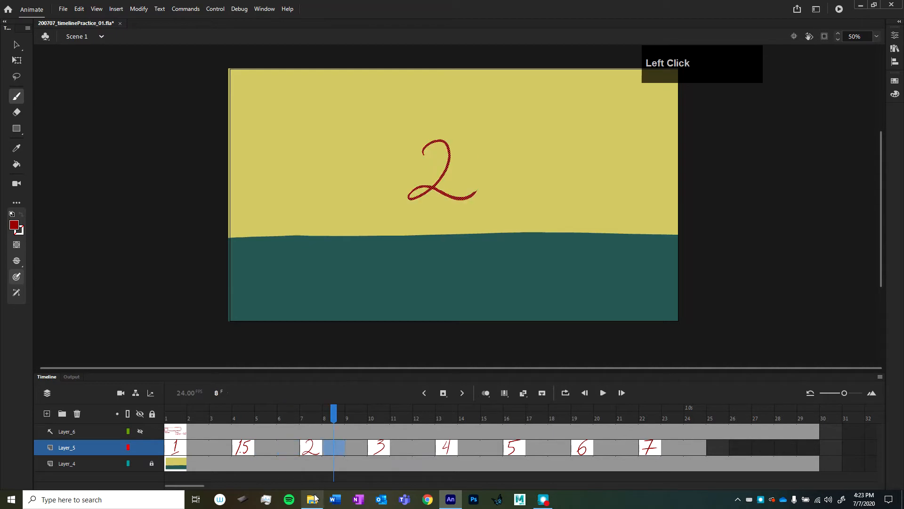
pyautogui.click(266, 450)
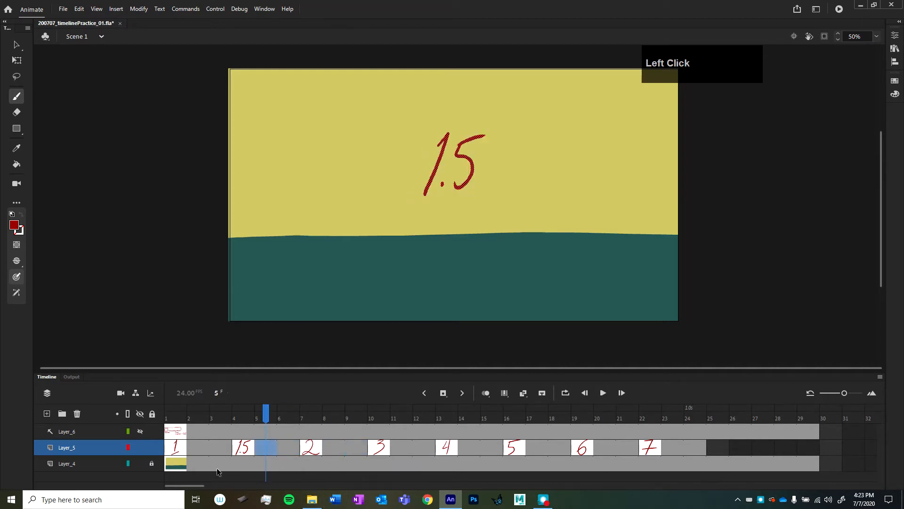
# Step: Draw three extra underline strokes below the 1 at frame 3 of Layer_5 and compare frames 1 to 3
pyautogui.click(223, 411)
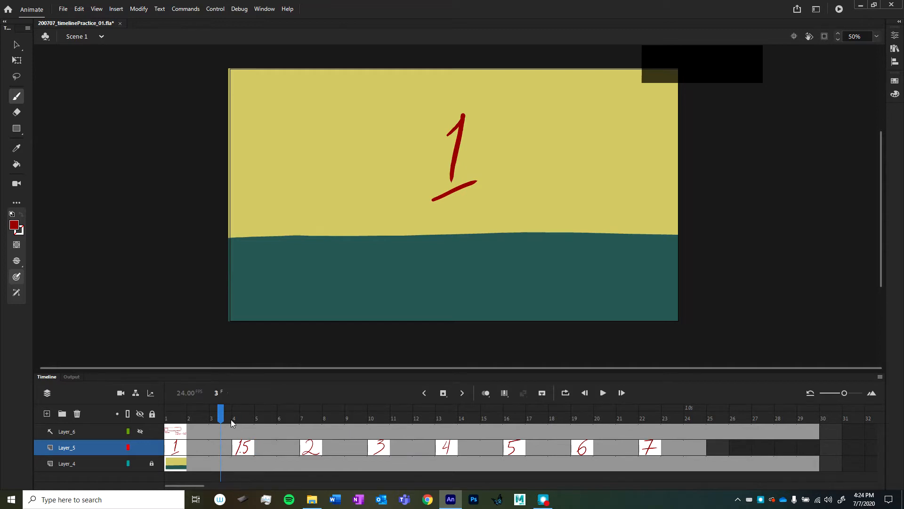
pyautogui.moveTo(221, 413)
pyautogui.mouseDown()
pyautogui.moveTo(178, 413)
pyautogui.moveTo(221, 415)
pyautogui.mouseUp()
pyautogui.moveTo(220, 411)
pyautogui.mouseDown()
pyautogui.moveTo(227, 416)
pyautogui.moveTo(201, 420)
pyautogui.moveTo(220, 421)
pyautogui.mouseUp()
pyautogui.moveTo(434, 207); pyautogui.dragTo(482, 193)
pyautogui.moveTo(434, 217); pyautogui.dragTo(483, 203)
pyautogui.moveTo(221, 413)
pyautogui.mouseDown()
pyautogui.moveTo(197, 417)
pyautogui.moveTo(171, 451)
pyautogui.mouseUp()
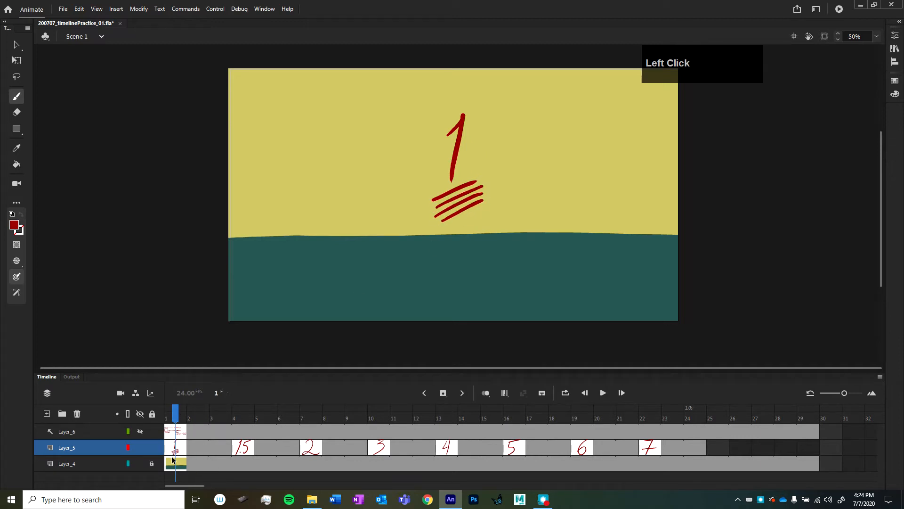
pyautogui.moveTo(197, 419); pyautogui.dragTo(227, 426)
# Step: Undo the three extra underline strokes below the 1
pyautogui.hotkey('ctrl', 'z')
pyautogui.hotkey('ctrl', 'z')
pyautogui.hotkey('ctrl', 'z')
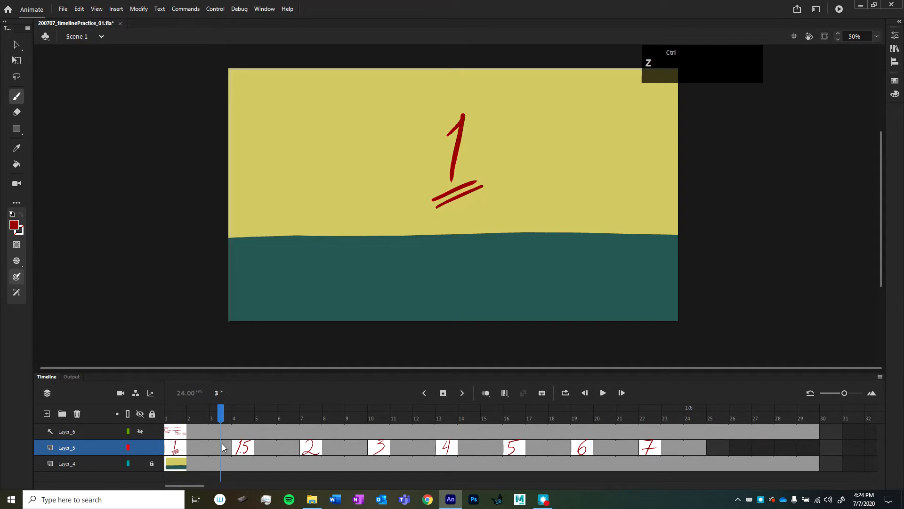
# Step: Convert frame 3 of Layer_5 to a keyframe that duplicates the 1 drawing
pyautogui.moveTo(220, 414); pyautogui.dragTo(223, 459)
pyautogui.click(224, 453)
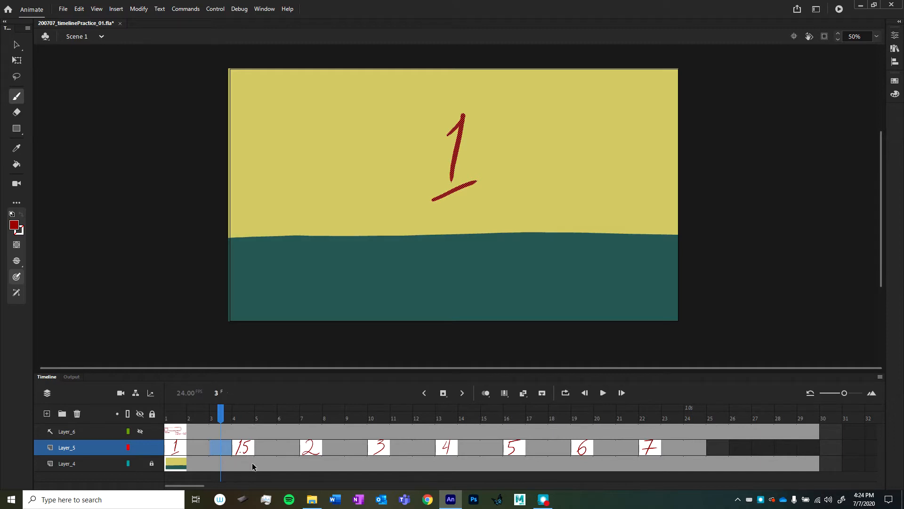
pyautogui.moveTo(221, 418); pyautogui.dragTo(241, 419)
pyautogui.click(225, 447)
pyautogui.rightClick(219, 446)
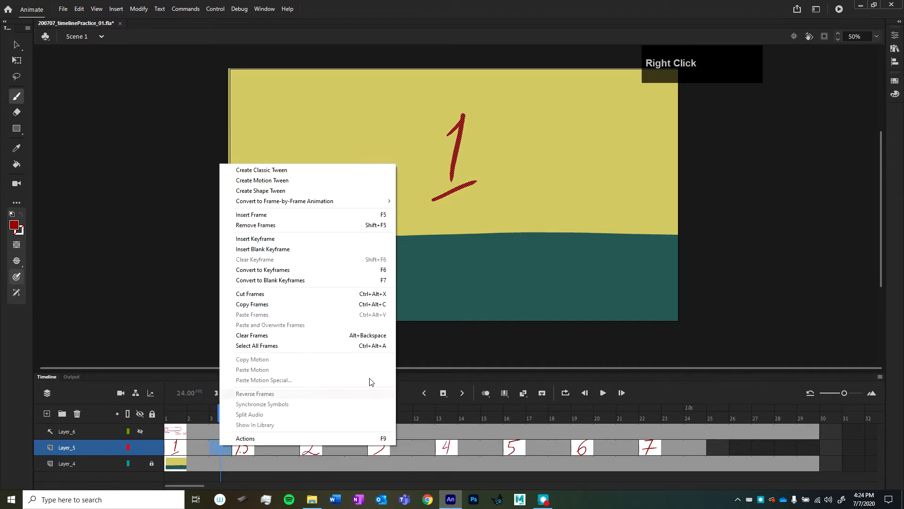
pyautogui.click(297, 270)
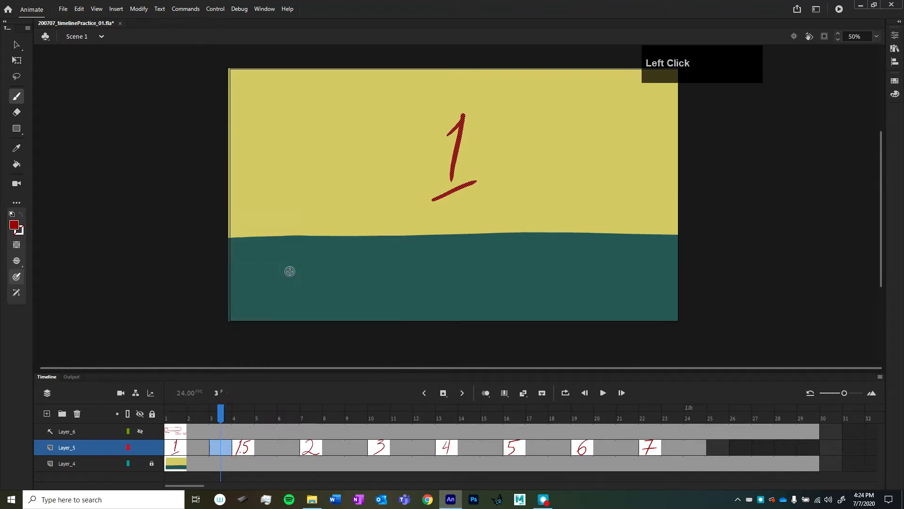
pyautogui.click(208, 413)
pyautogui.moveTo(199, 414); pyautogui.dragTo(224, 439)
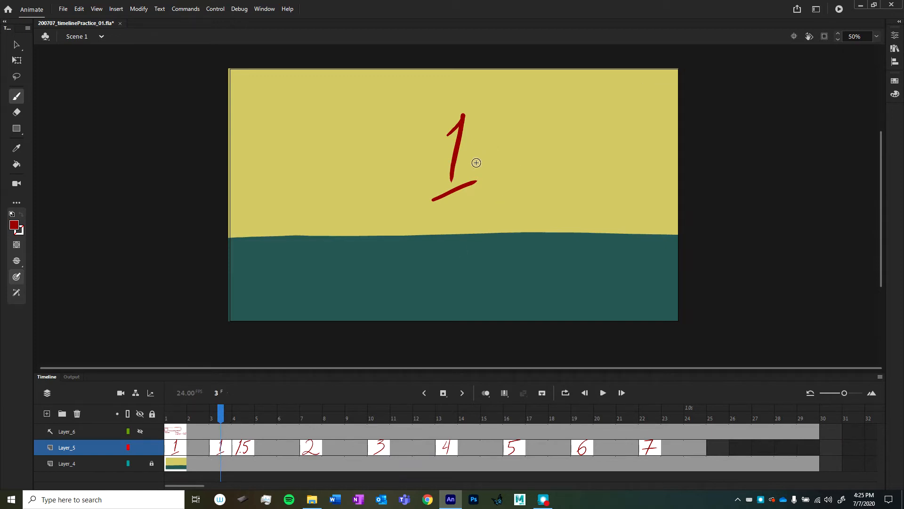
# Step: Brush .25 after the 1 on the frame 3 keyframe so the drawing reads 1.25
pyautogui.moveTo(464, 170); pyautogui.dragTo(465, 173)
pyautogui.moveTo(479, 141); pyautogui.dragTo(513, 165)
pyautogui.moveTo(515, 132); pyautogui.dragTo(534, 128)
pyautogui.moveTo(224, 415)
pyautogui.mouseDown()
pyautogui.moveTo(172, 428)
pyautogui.moveTo(221, 426)
pyautogui.mouseUp()
# Step: Extend the 1.25 drawing on Layer_5 by one frame and scrub through the result
pyautogui.click(218, 451)
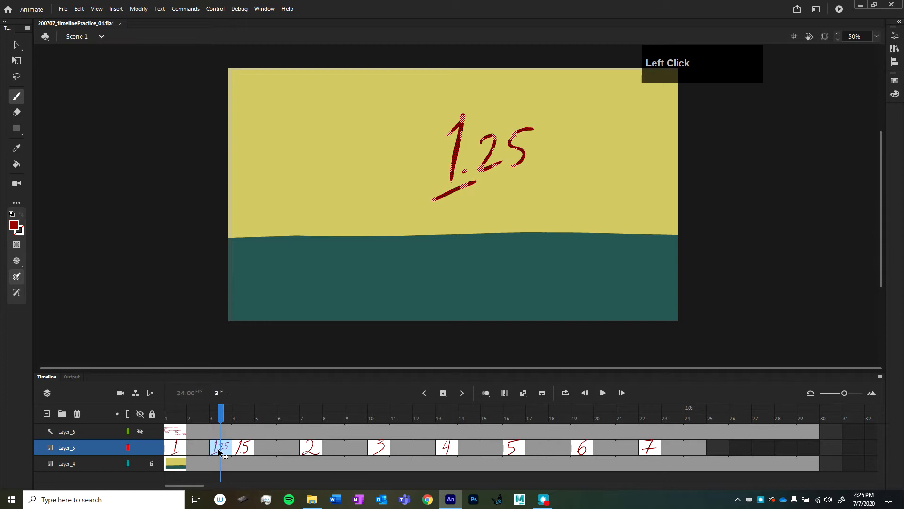
pyautogui.press('F5')
pyautogui.click(208, 420)
pyautogui.moveTo(207, 421); pyautogui.dragTo(288, 463)
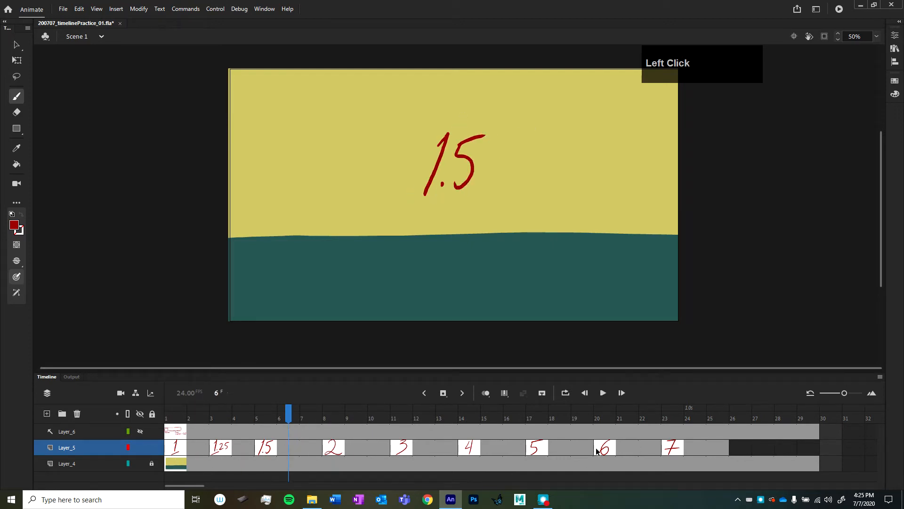
# Step: Remove frame 16 from Layer_5 to shorten the hold of the 4 drawing by one frame
pyautogui.click(516, 449)
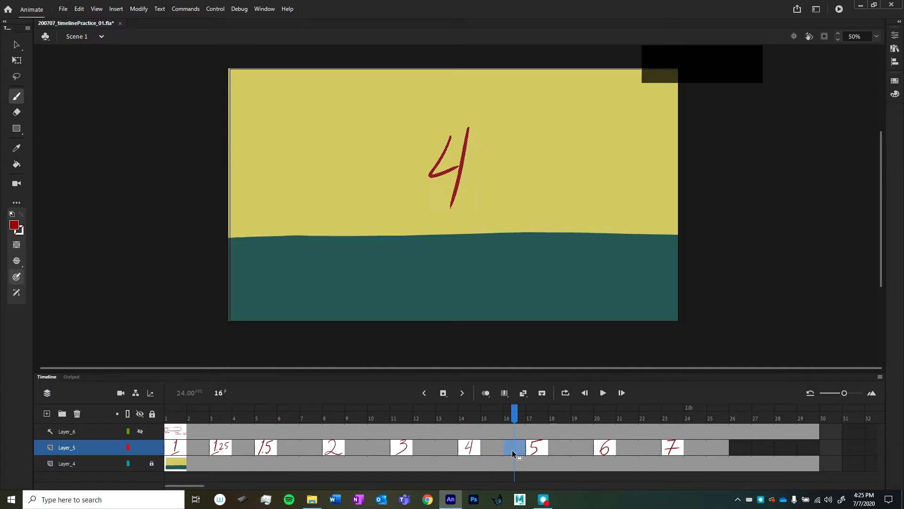
pyautogui.press('shift')
pyautogui.hotkey('shift', 'F5')
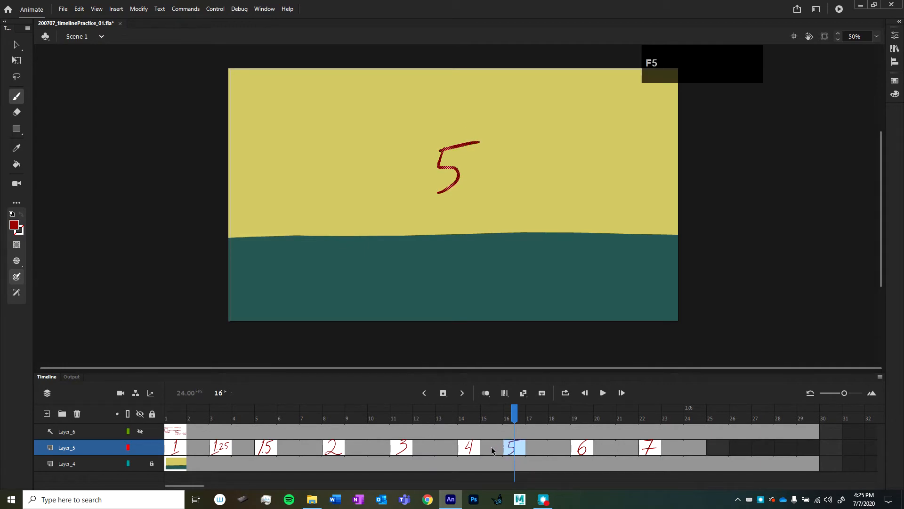
pyautogui.click(491, 450)
# Step: Remove frame 4 from Layer_5 to shorten the 1.25 drawing to a single frame
pyautogui.click(442, 453)
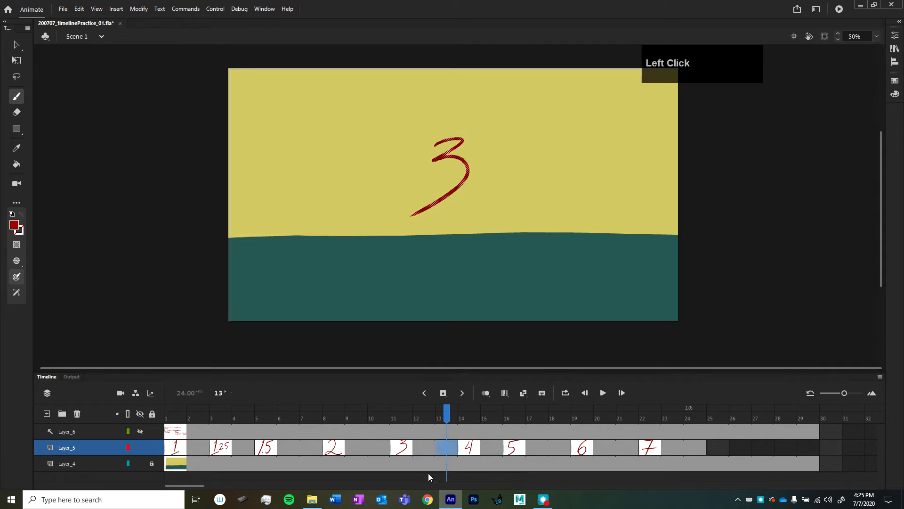
pyautogui.click(241, 452)
pyautogui.hotkey('shift', 'F5')
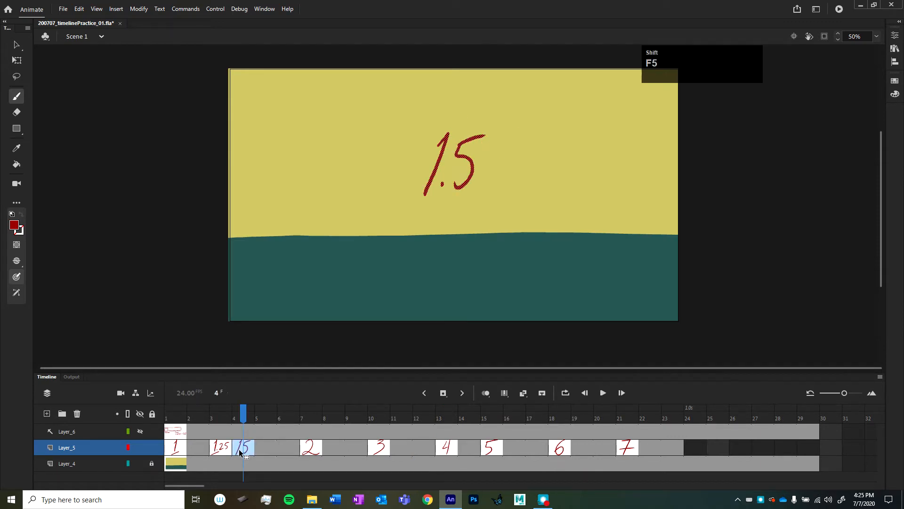
pyautogui.click(218, 450)
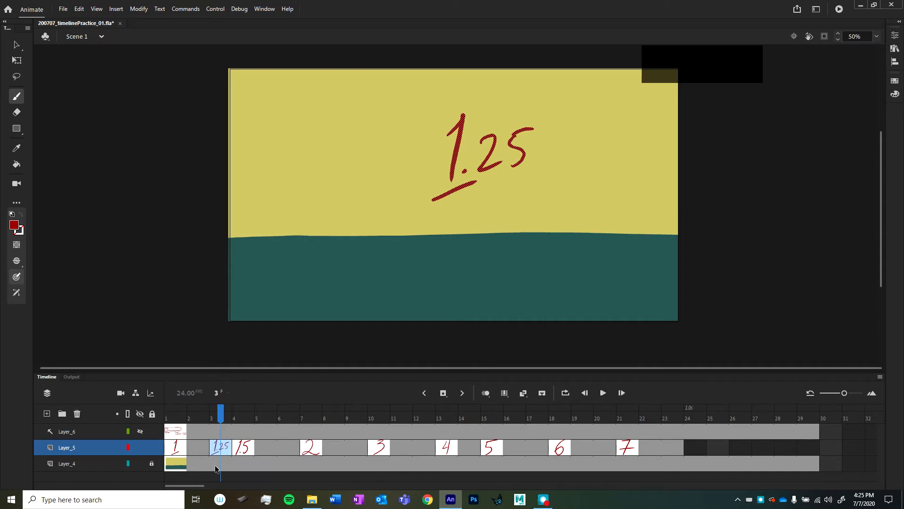
# Step: Try removing the 1.25 keyframe at frame 3 of Layer_5 and undo the removal
pyautogui.press('shift')
pyautogui.hotkey('shift', 'F5')
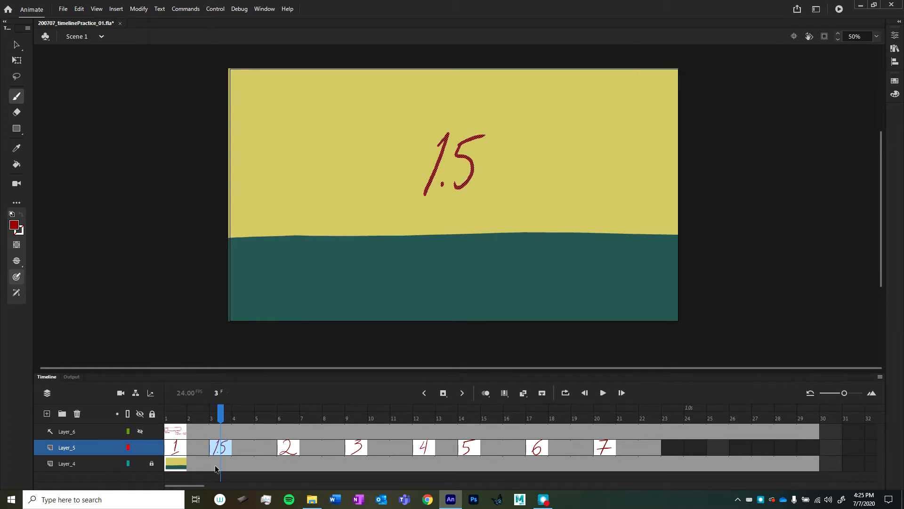
pyautogui.hotkey('ctrl', 'z')
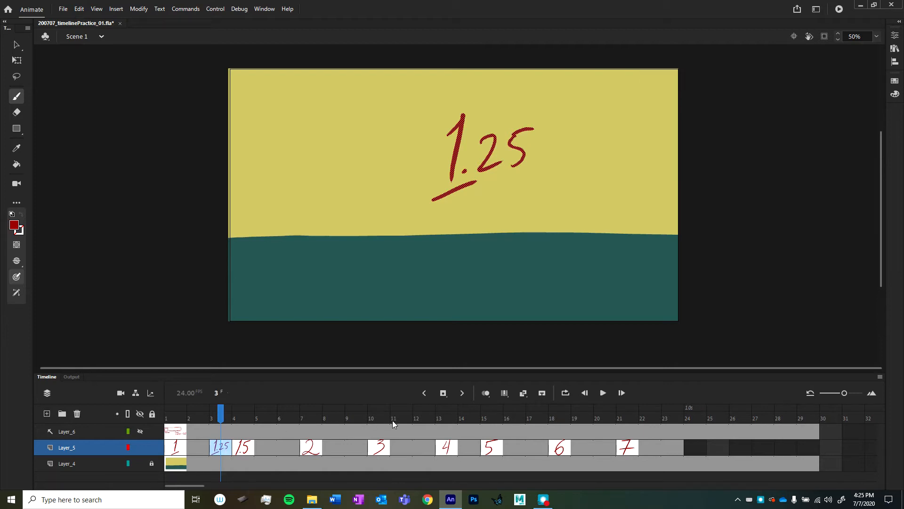
# Step: Extend the 1.25 drawing at frame 3 of Layer_5 by two frames
pyautogui.click(400, 447)
pyautogui.click(426, 447)
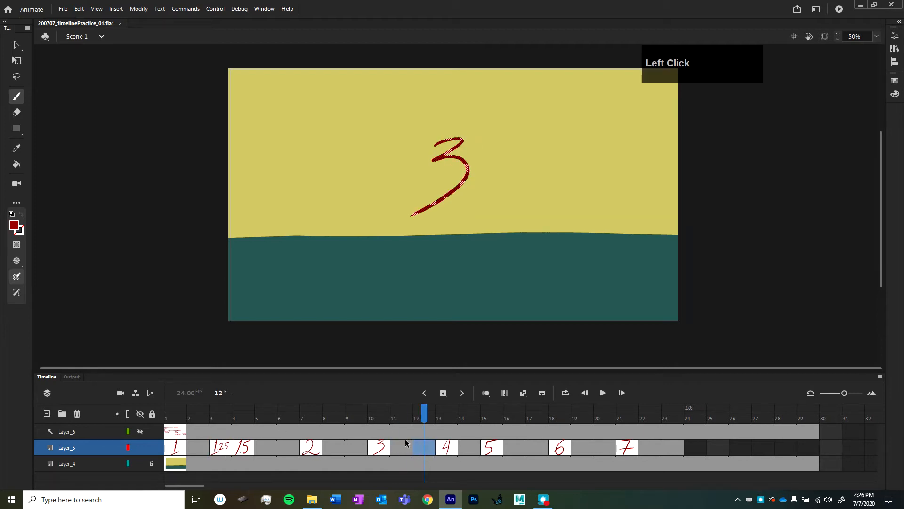
pyautogui.click(378, 446)
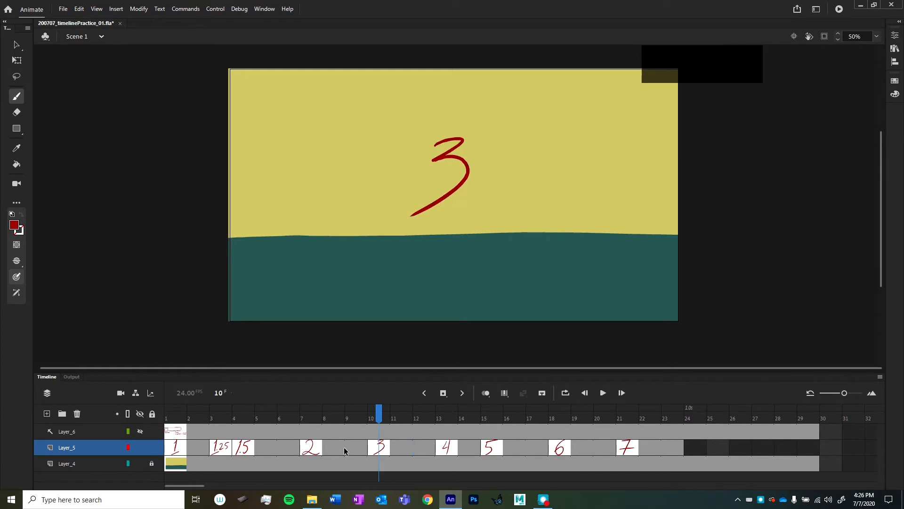
pyautogui.click(221, 450)
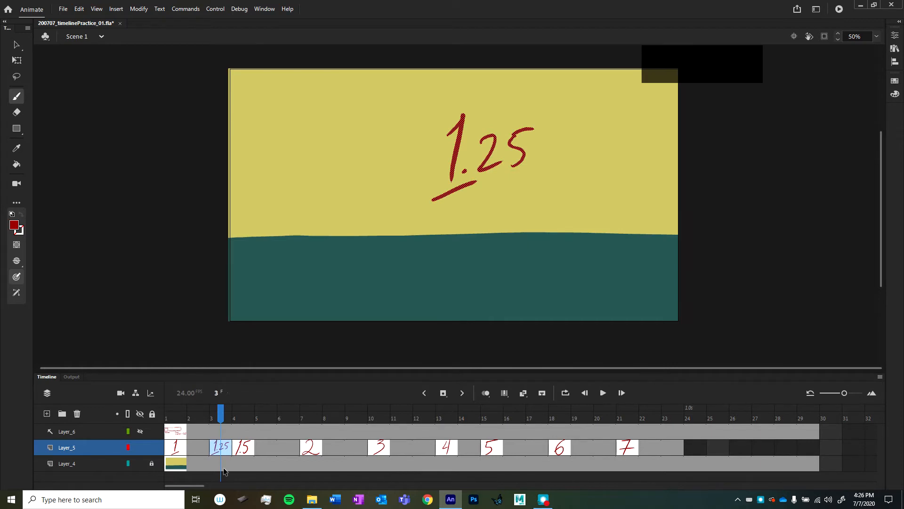
pyautogui.press('F5')
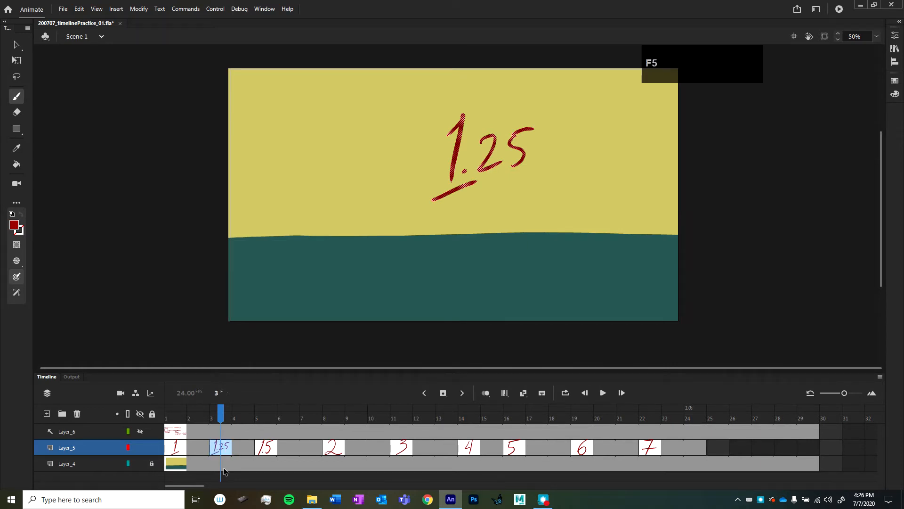
pyautogui.press('F5')
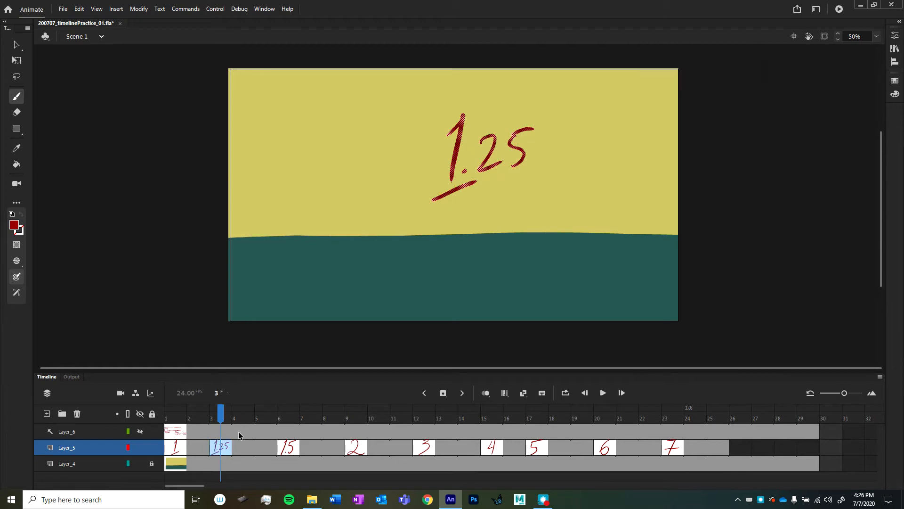
pyautogui.click(260, 447)
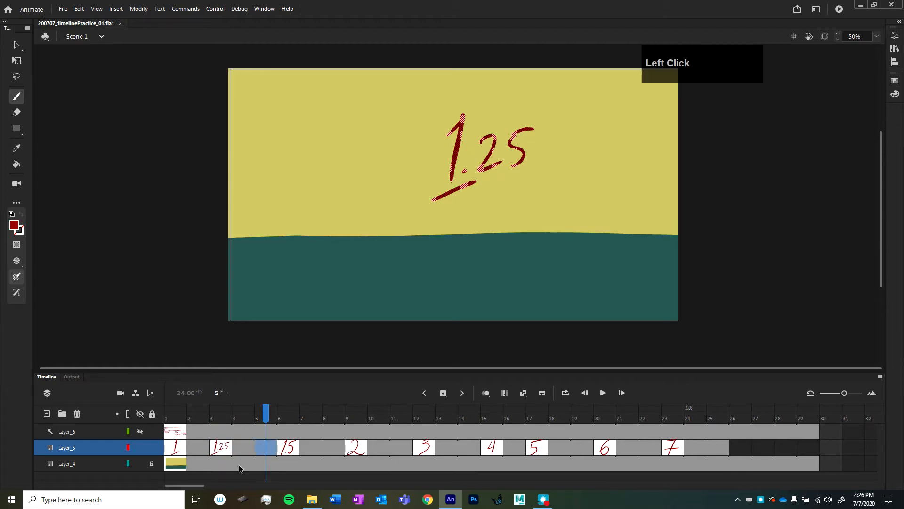
pyautogui.click(217, 451)
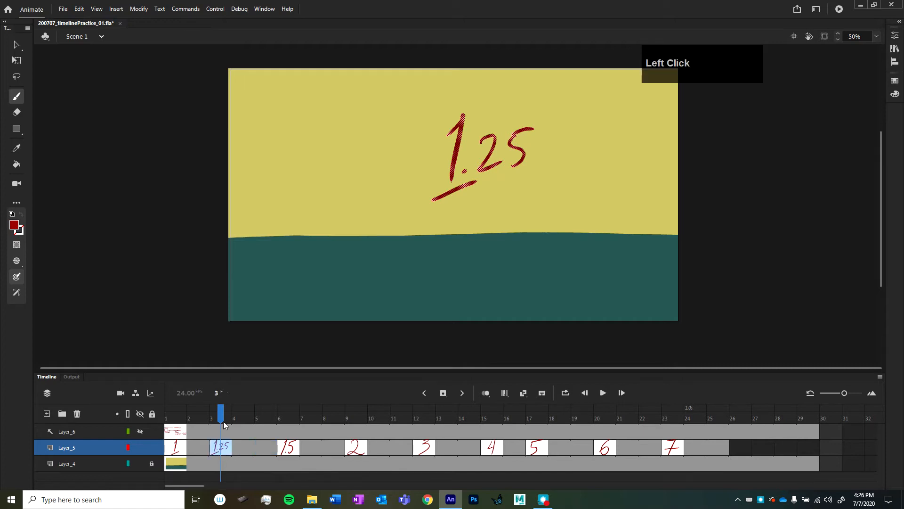
# Step: Try clearing the keyframe of the 1.25 drawing at frame 3 of Layer_5 and undo the clearing
pyautogui.moveTo(223, 421); pyautogui.dragTo(222, 462)
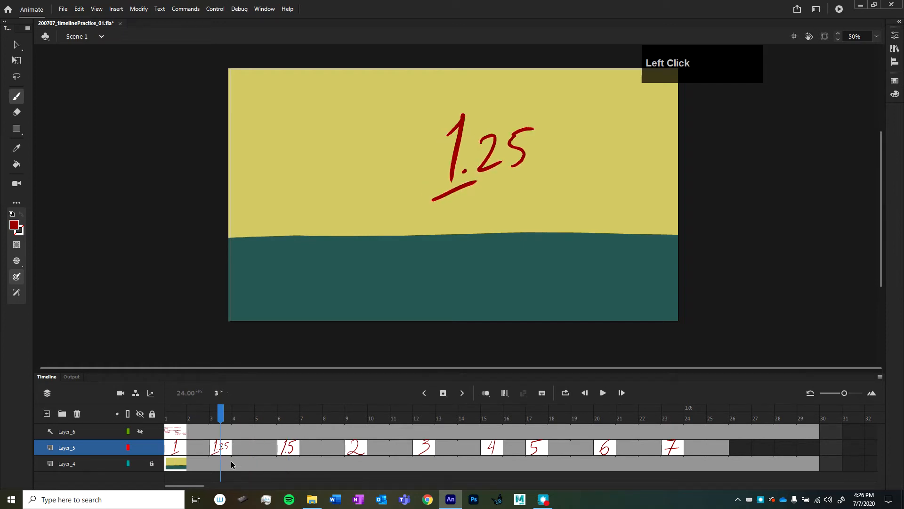
pyautogui.click(223, 448)
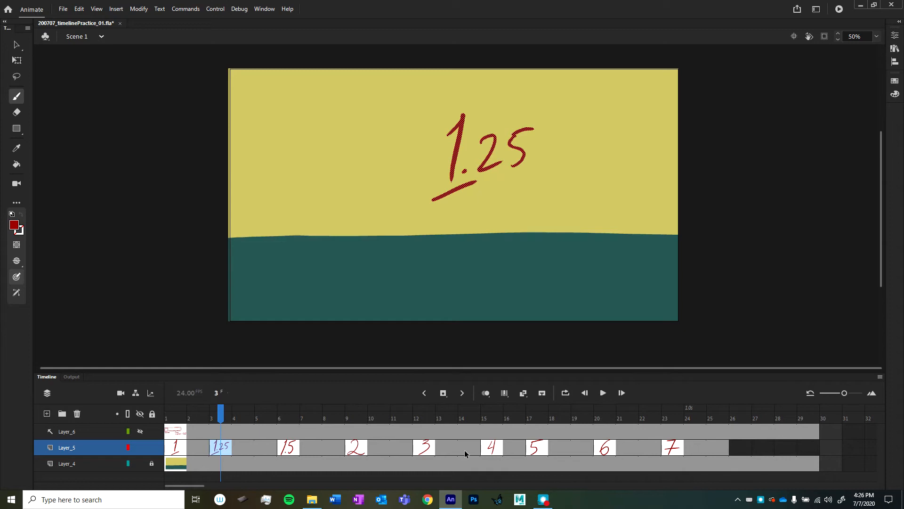
pyautogui.click(211, 466)
pyautogui.rightClick(226, 448)
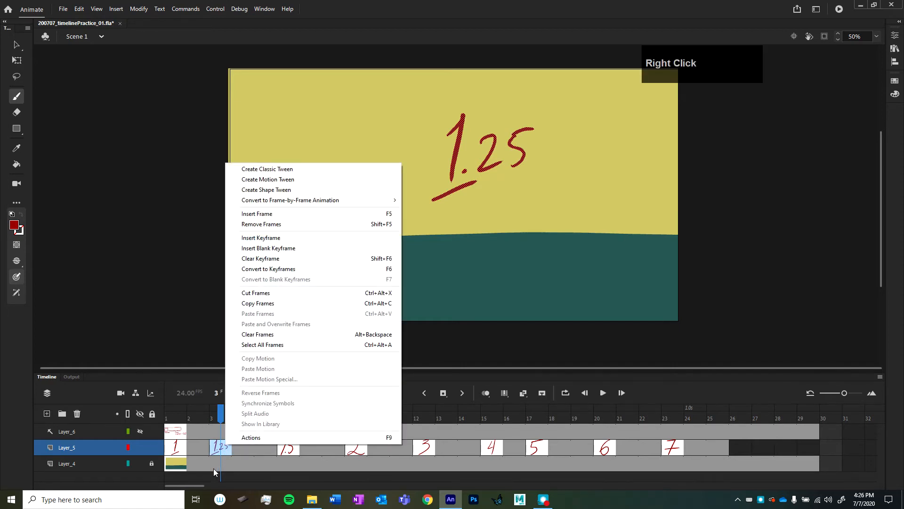
pyautogui.click(272, 260)
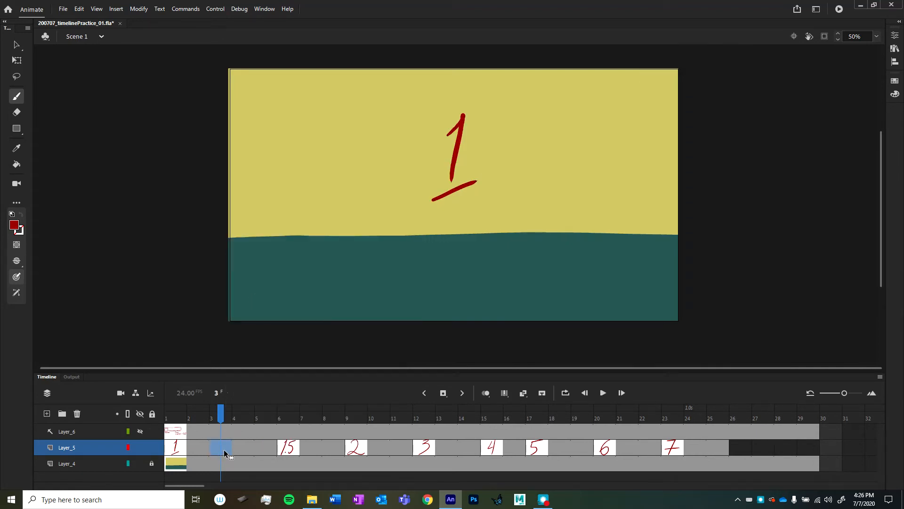
pyautogui.hotkey('ctrl', 'z')
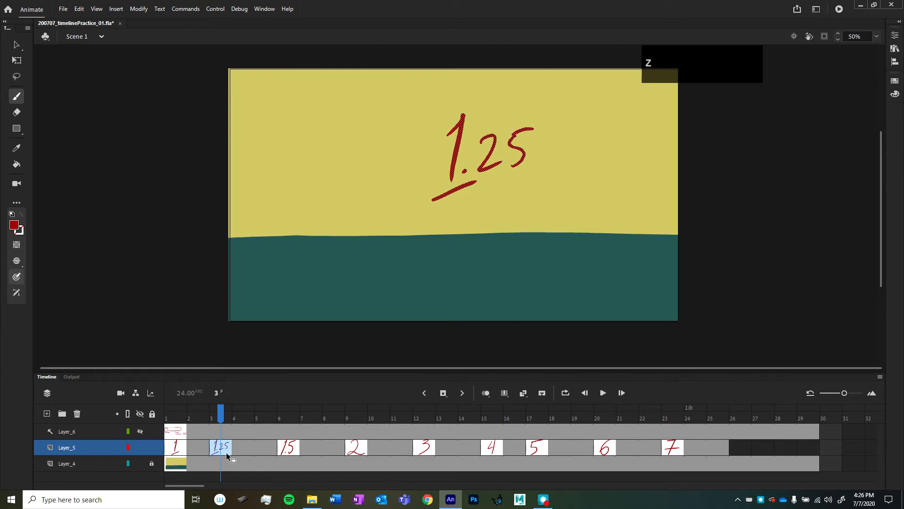
# Step: Try removing one frame from the hold of the 1.25 drawing and undo the removal
pyautogui.press('shift')
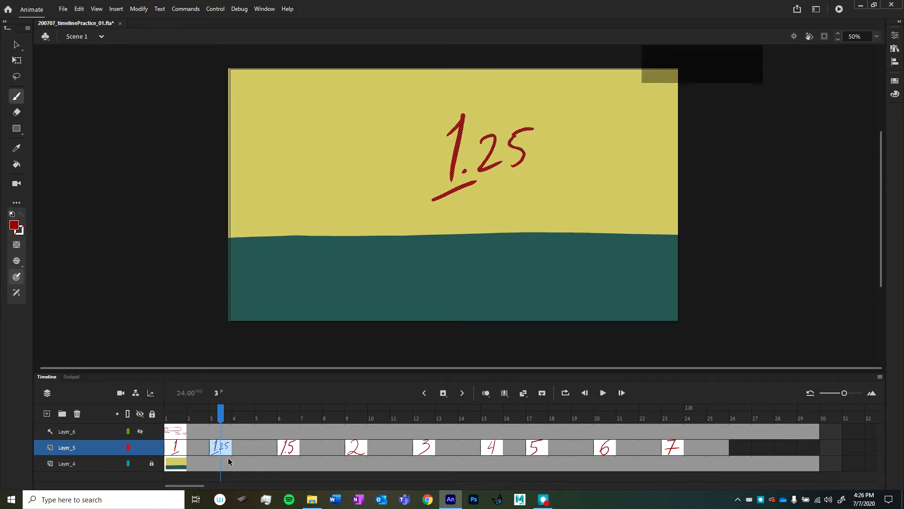
pyautogui.hotkey('shift', 'F5')
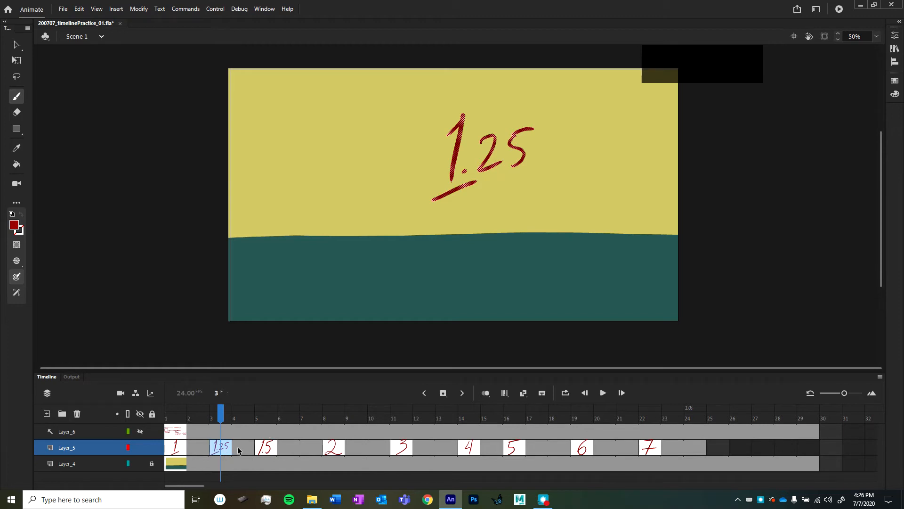
pyautogui.hotkey('ctrl', 'z')
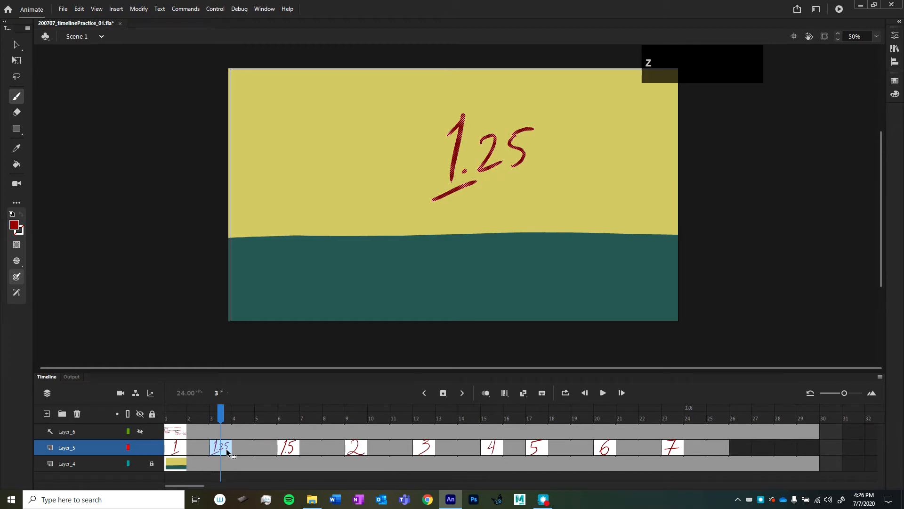
# Step: Clear the frame 3 keyframe on Layer_5 once more, check the frame commands available there, and undo the clearing
pyautogui.hotkey('shift', 'F6')
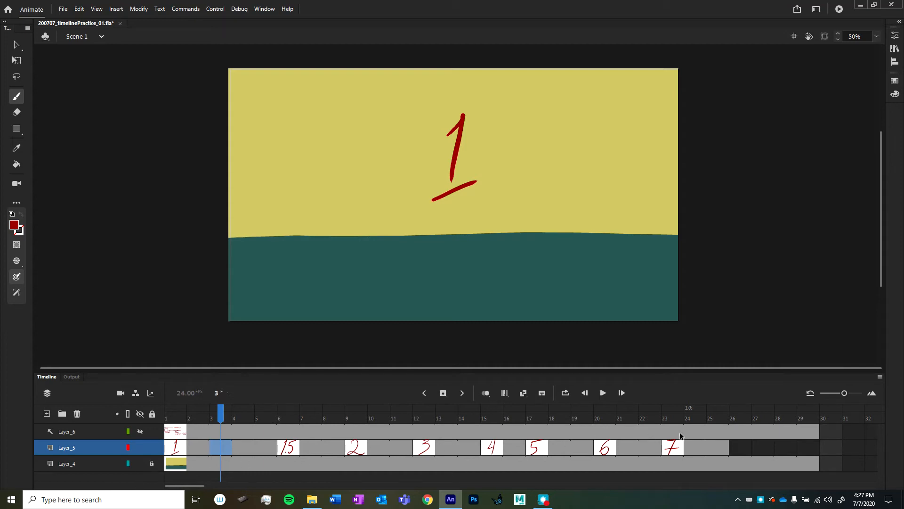
pyautogui.rightClick(222, 448)
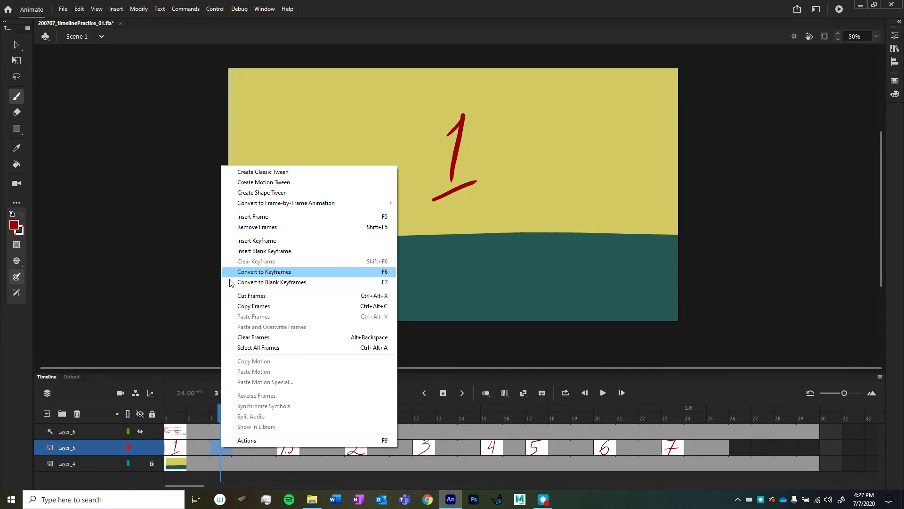
pyautogui.click(224, 475)
pyautogui.hotkey('ctrl', 'z')
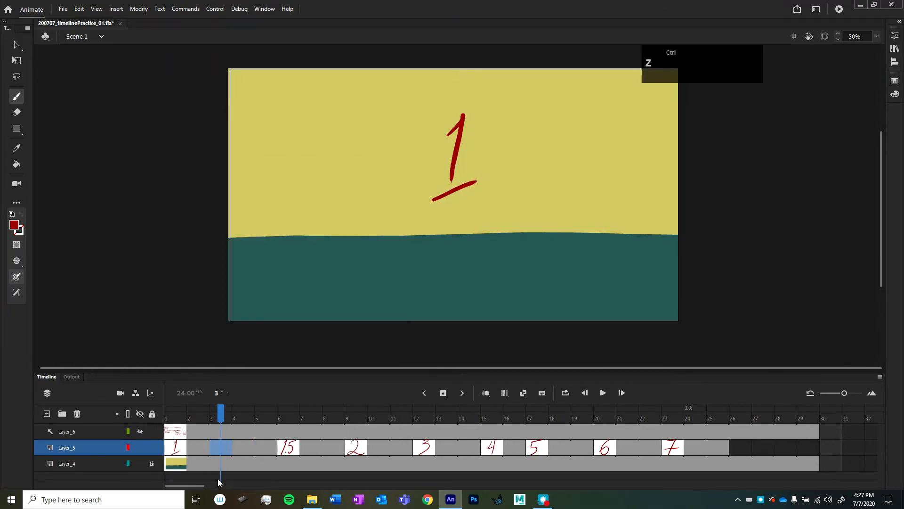
pyautogui.moveTo(227, 427); pyautogui.dragTo(179, 452)
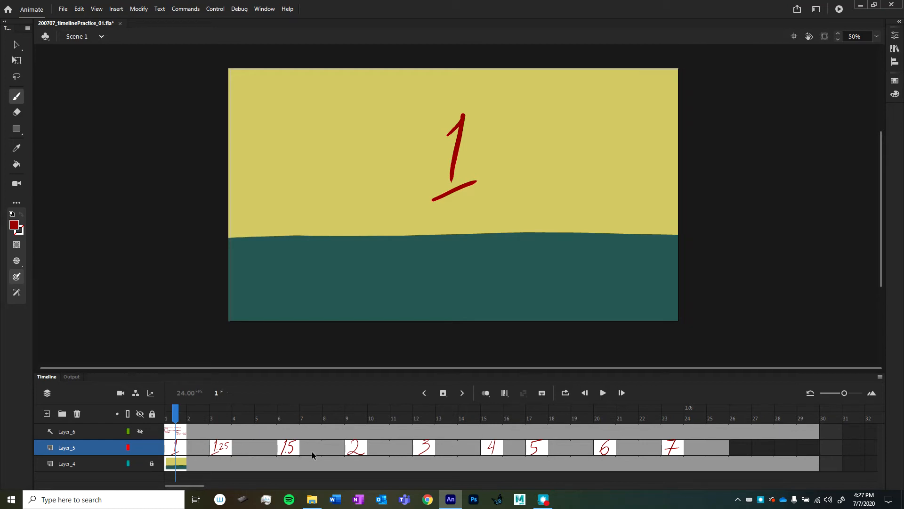
# Step: Examine the empty frame 26 on Layer_5 and the frames that hold the 2 drawing up to the 3 keyframe
pyautogui.click(738, 448)
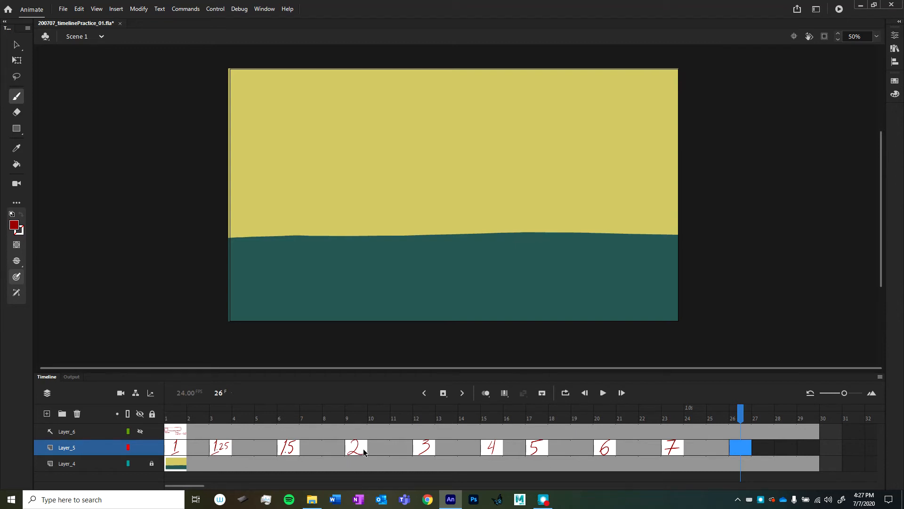
pyautogui.click(370, 394)
pyautogui.moveTo(390, 412); pyautogui.dragTo(377, 471)
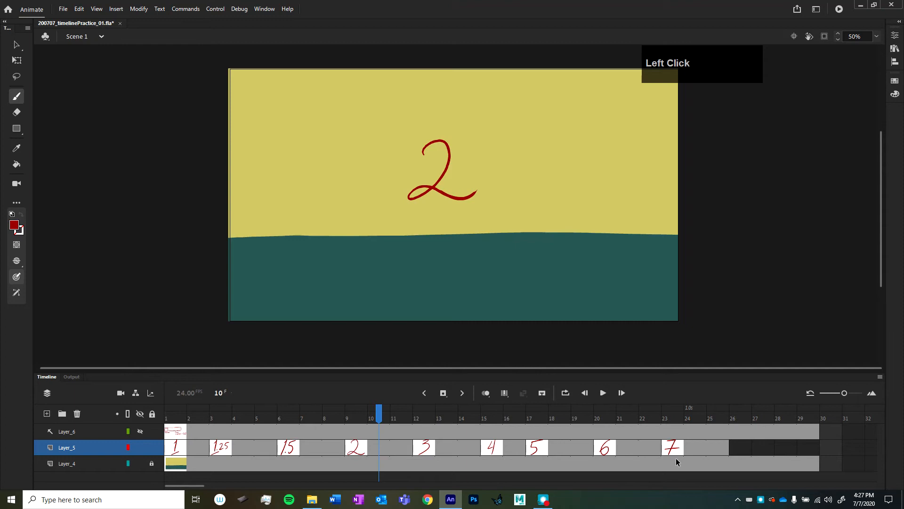
pyautogui.click(356, 448)
pyautogui.click(373, 451)
pyautogui.click(401, 450)
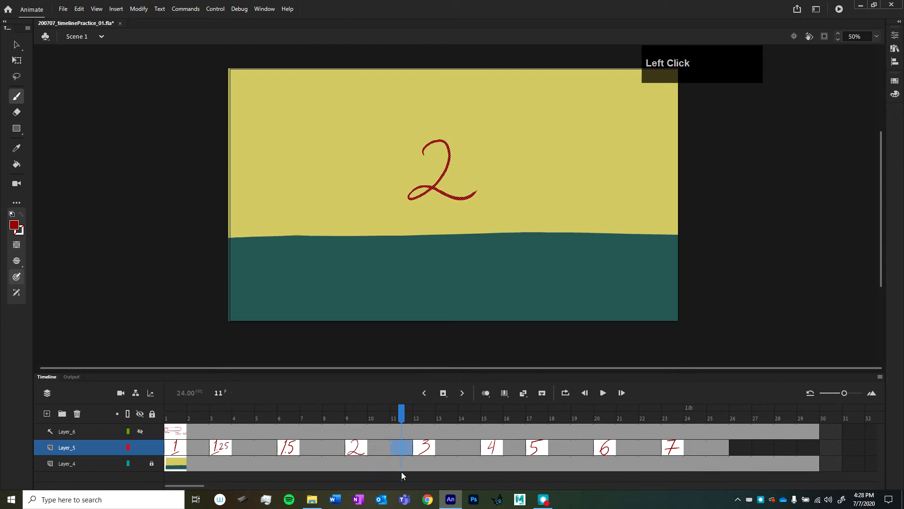
pyautogui.click(420, 412)
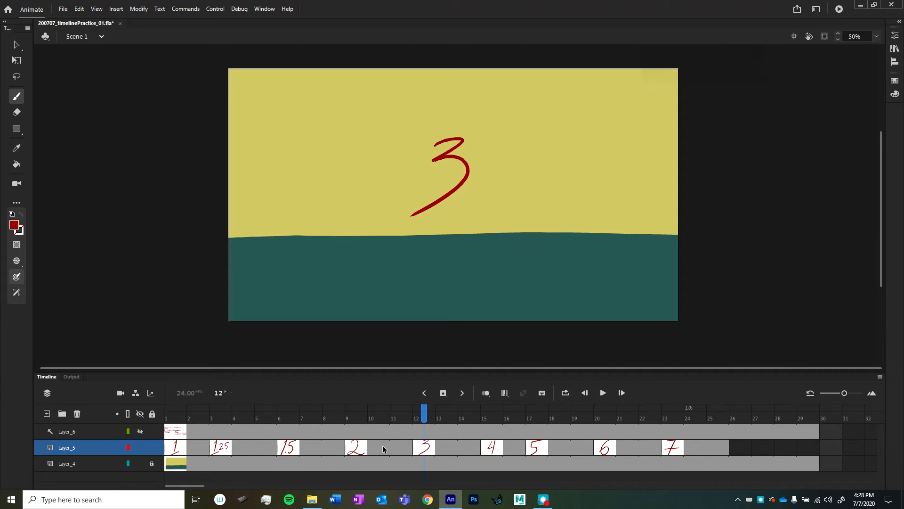
# Step: Try moving the three frames of the 2 drawing from frames 9–11 to frame 26 and undo the move
pyautogui.moveTo(407, 448); pyautogui.dragTo(359, 456)
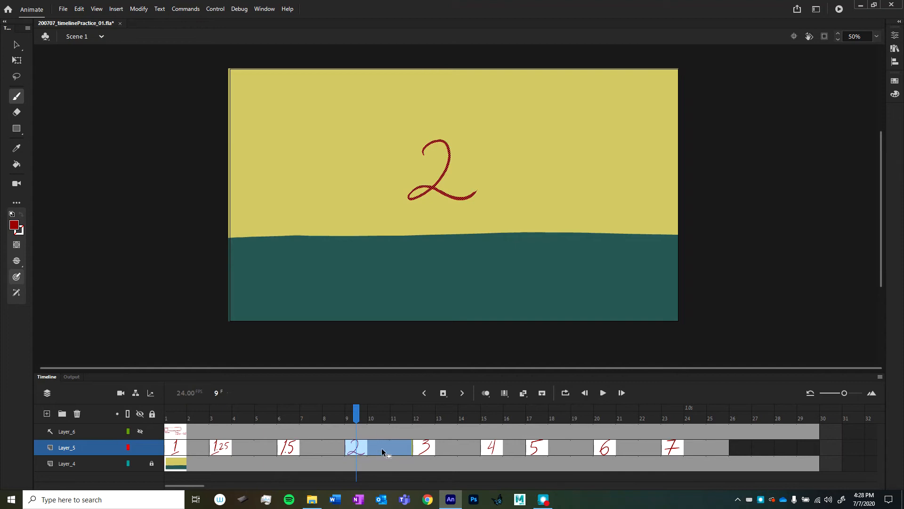
pyautogui.moveTo(360, 448); pyautogui.dragTo(744, 447)
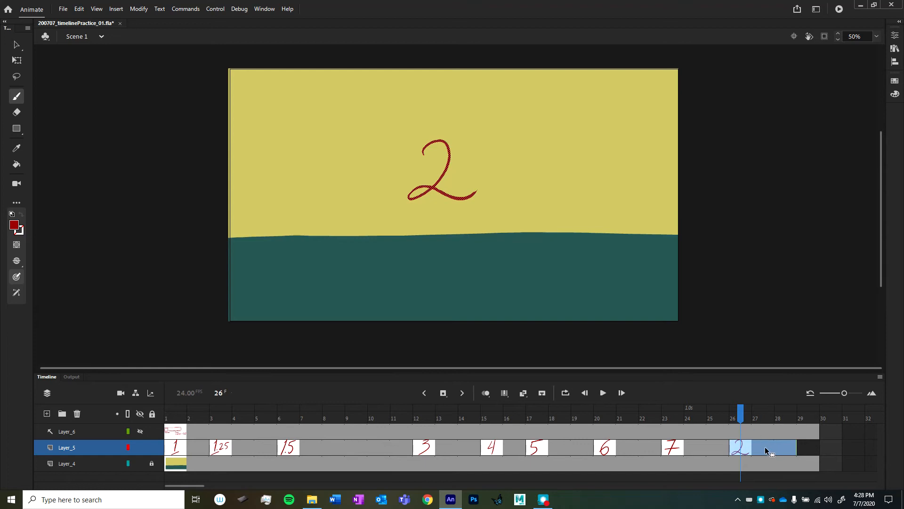
pyautogui.click(775, 426)
pyautogui.hotkey('ctrl', 'z')
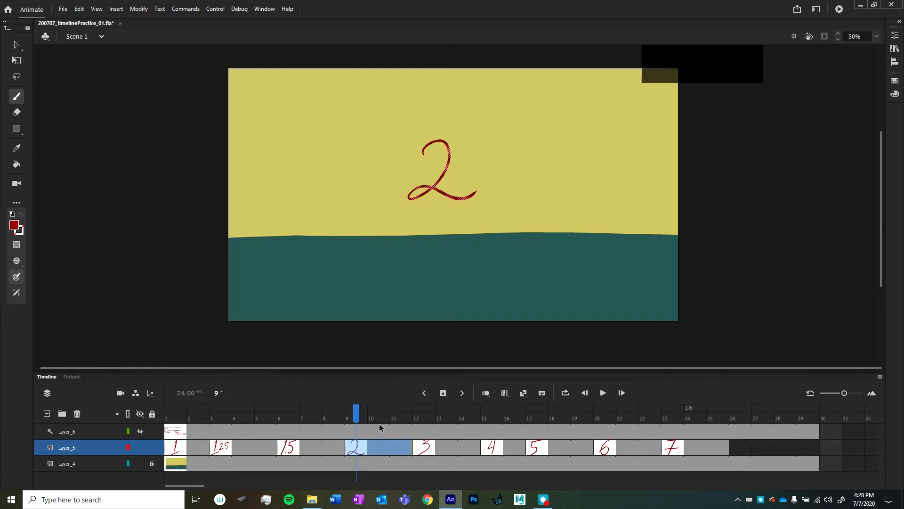
# Step: Duplicate the three frames of the 2 drawing to frame 26 on Layer_5, directly behind the 7 drawing
pyautogui.moveTo(372, 450); pyautogui.dragTo(773, 448)
pyautogui.click(763, 446)
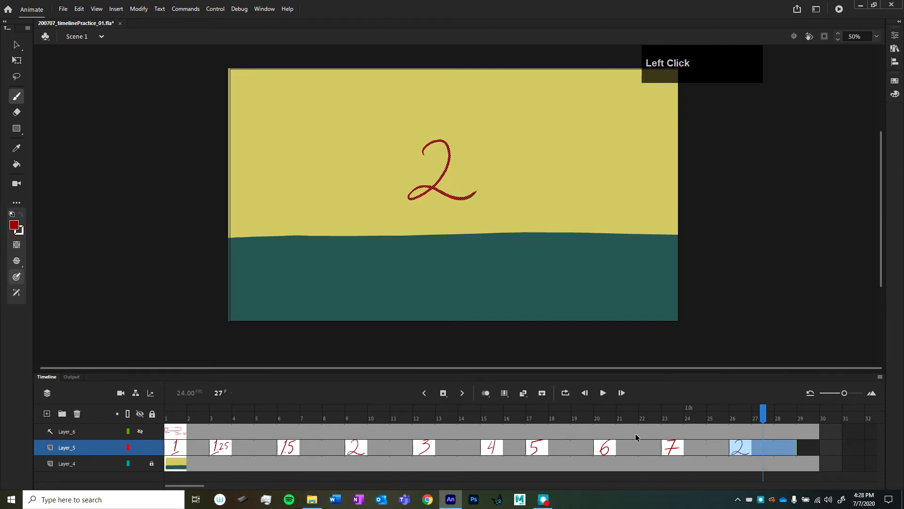
pyautogui.click(718, 447)
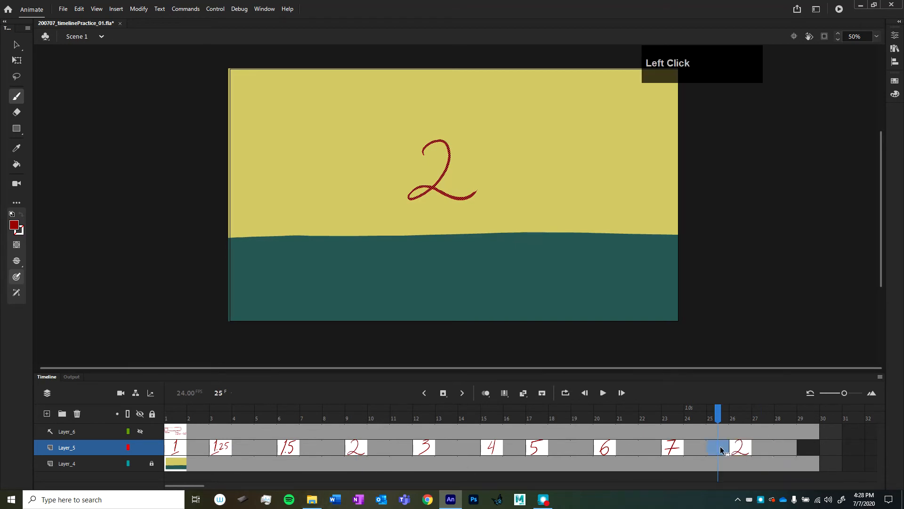
pyautogui.click(756, 417)
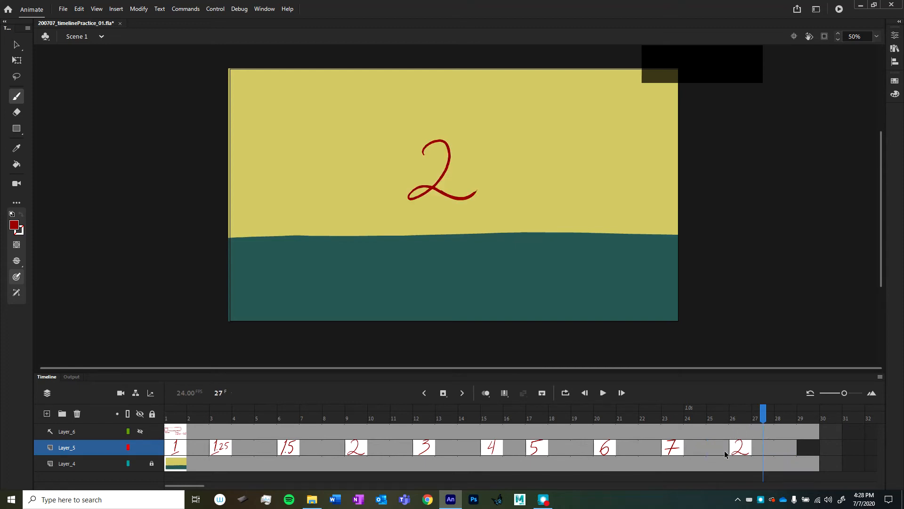
# Step: Move the three-frame 7 drawing from frame 23 to frame 29 on Layer_5 and duplicate it back to frame 23
pyautogui.moveTo(726, 445); pyautogui.dragTo(673, 448)
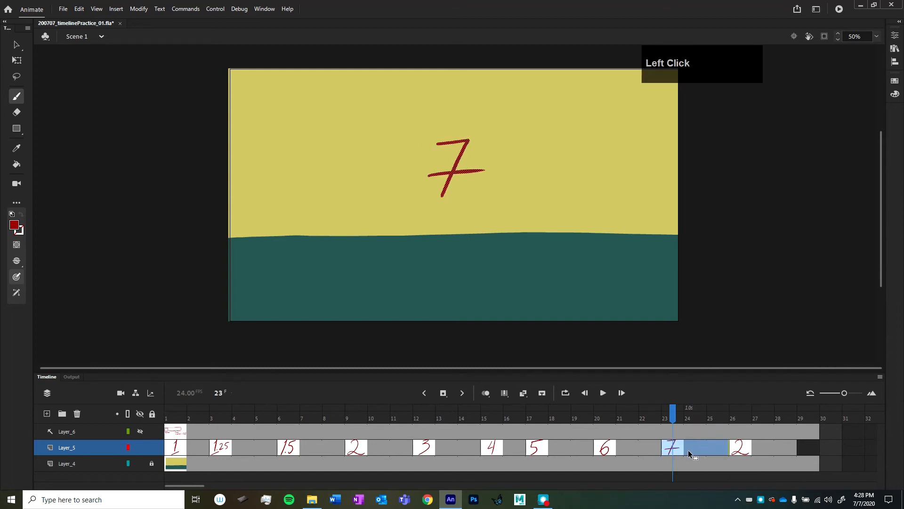
pyautogui.moveTo(680, 450); pyautogui.dragTo(817, 448)
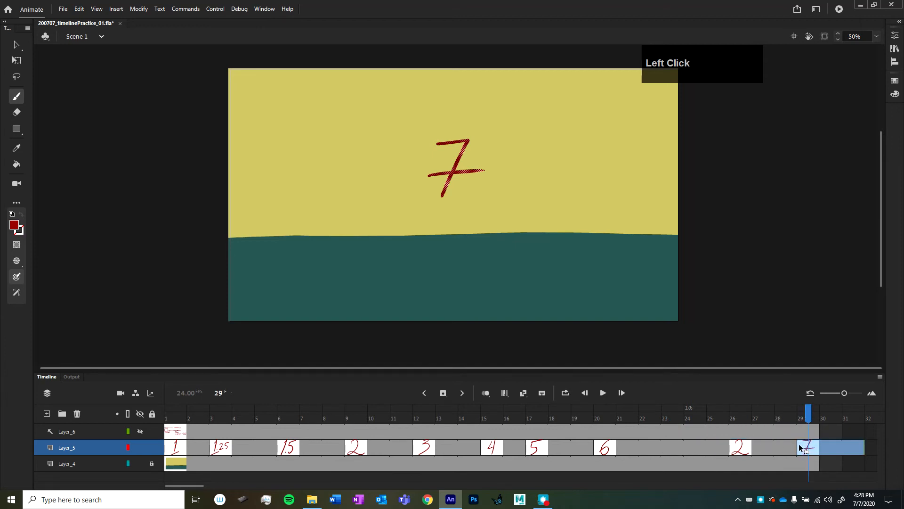
pyautogui.moveTo(808, 449); pyautogui.dragTo(668, 447)
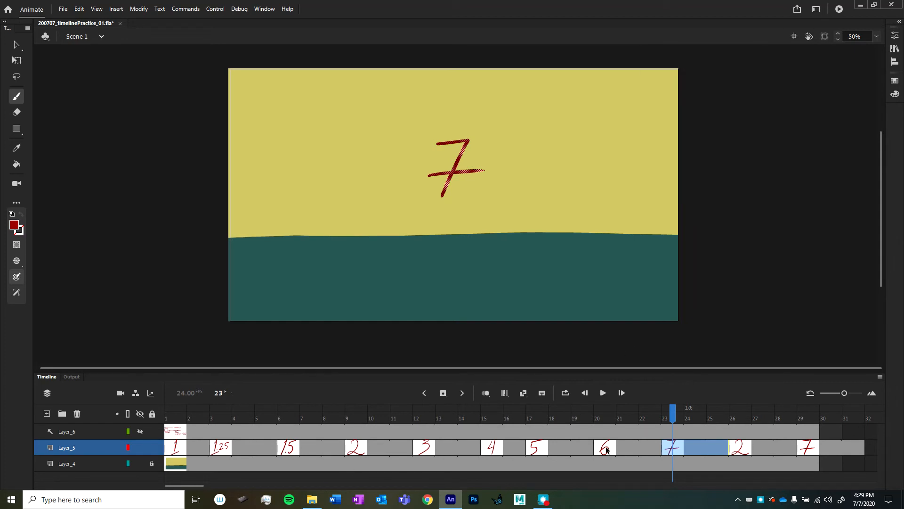
pyautogui.click(812, 449)
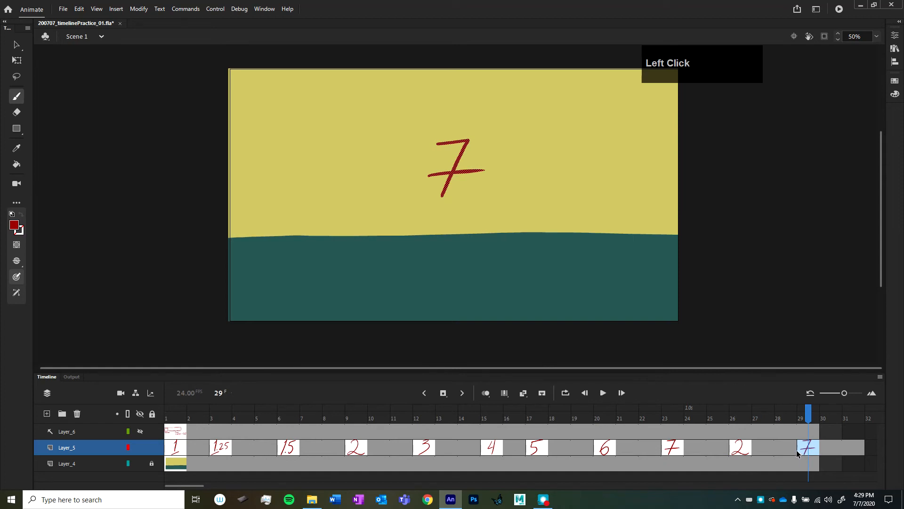
# Step: Try duplicating the 1.25 keyframe from frame 3 to frame 11 on Layer_5 and undo it
pyautogui.click(220, 447)
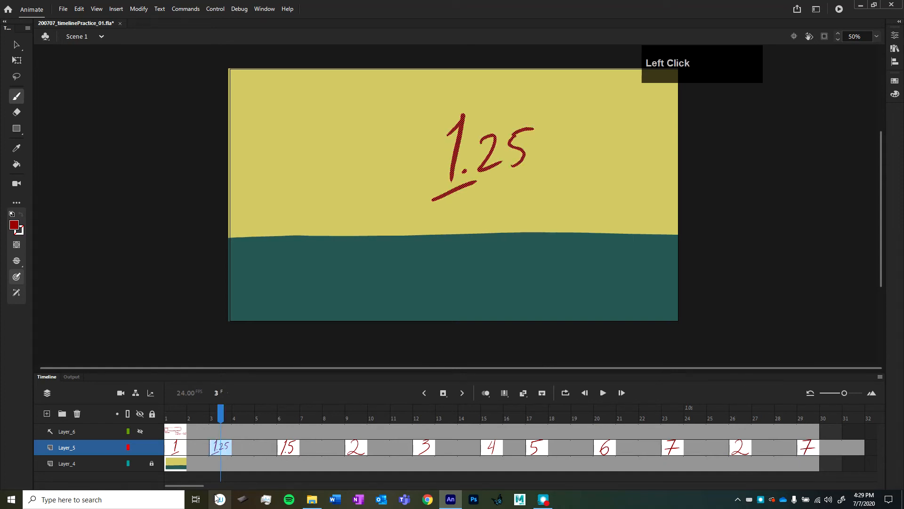
pyautogui.moveTo(220, 448); pyautogui.dragTo(391, 443)
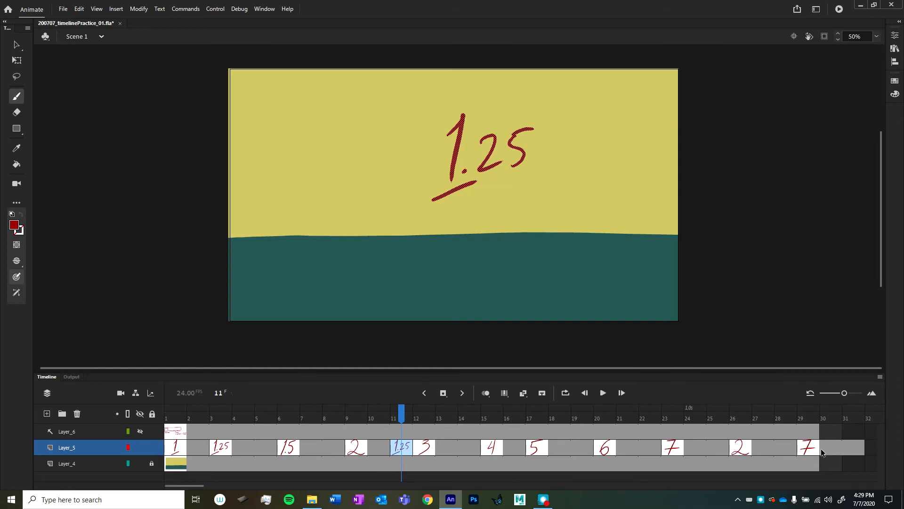
pyautogui.click(384, 453)
pyautogui.press('z')
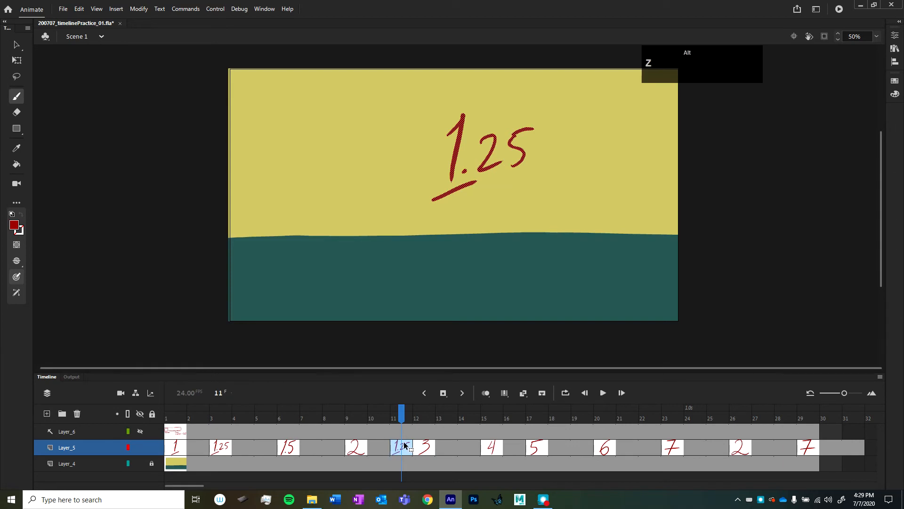
pyautogui.press('ctrl')
pyautogui.hotkey('ctrl', 'z')
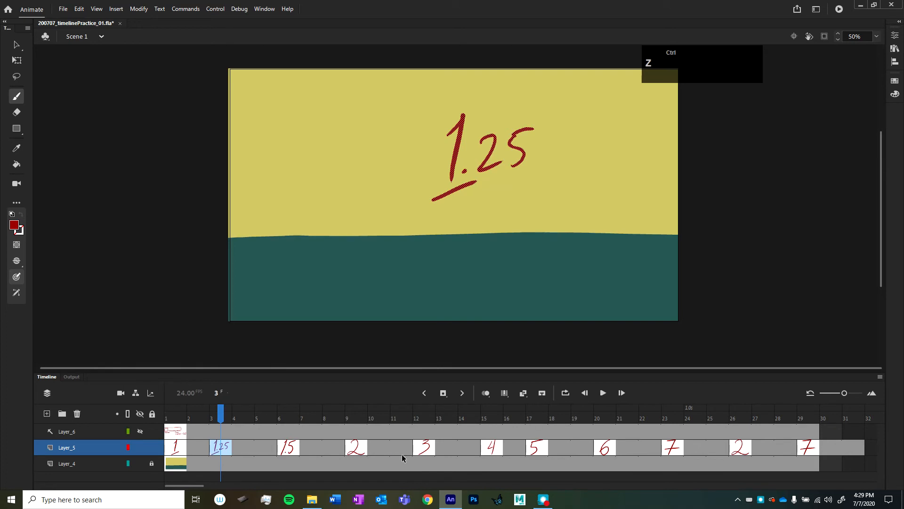
# Step: Copy frames 3–5 of Layer_5, the three frames that hold the 1.25 drawing
pyautogui.rightClick(223, 451)
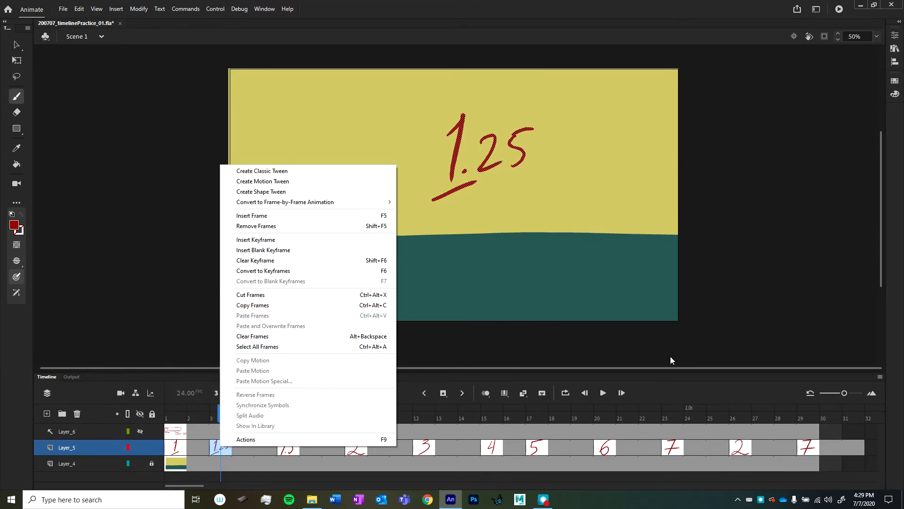
pyautogui.click(442, 460)
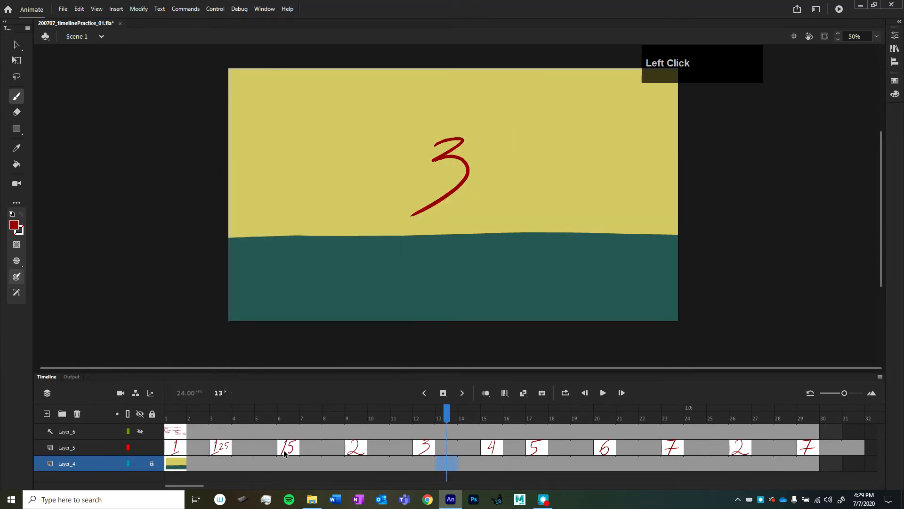
pyautogui.click(226, 445)
pyautogui.click(267, 445)
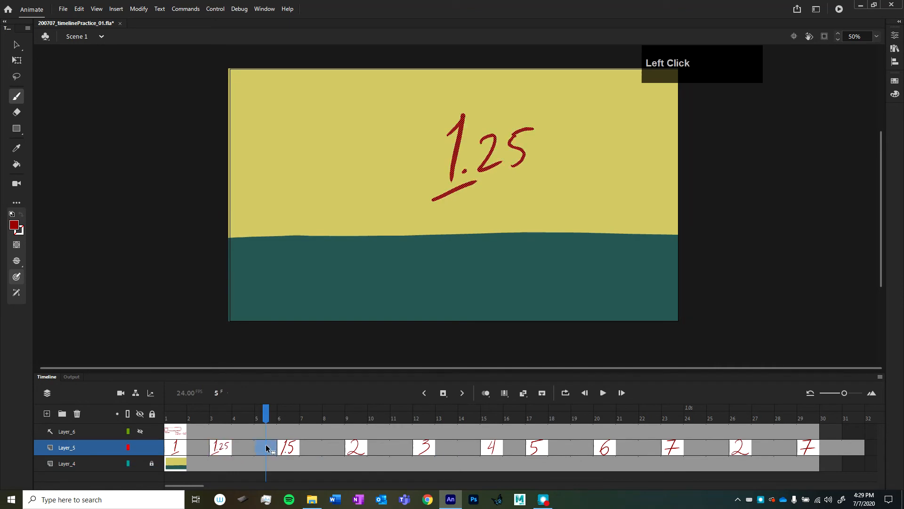
pyautogui.doubleClick(231, 447)
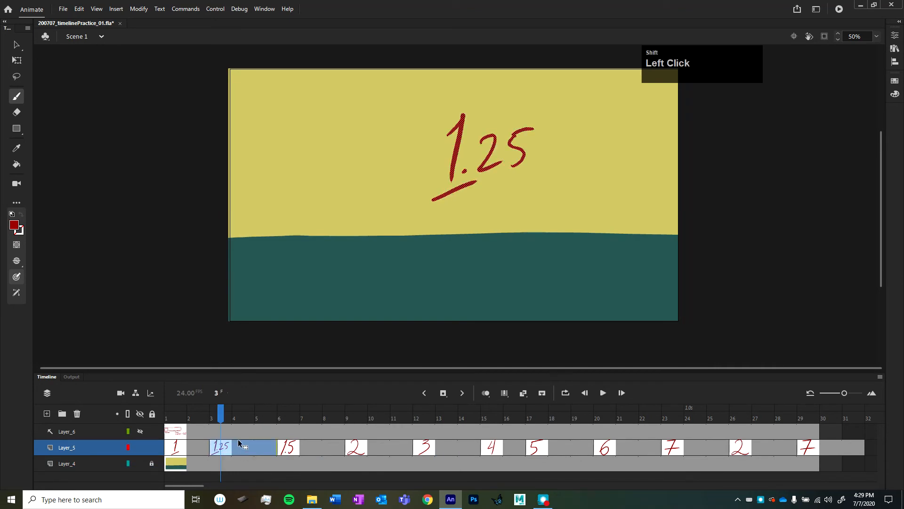
pyautogui.rightClick(253, 447)
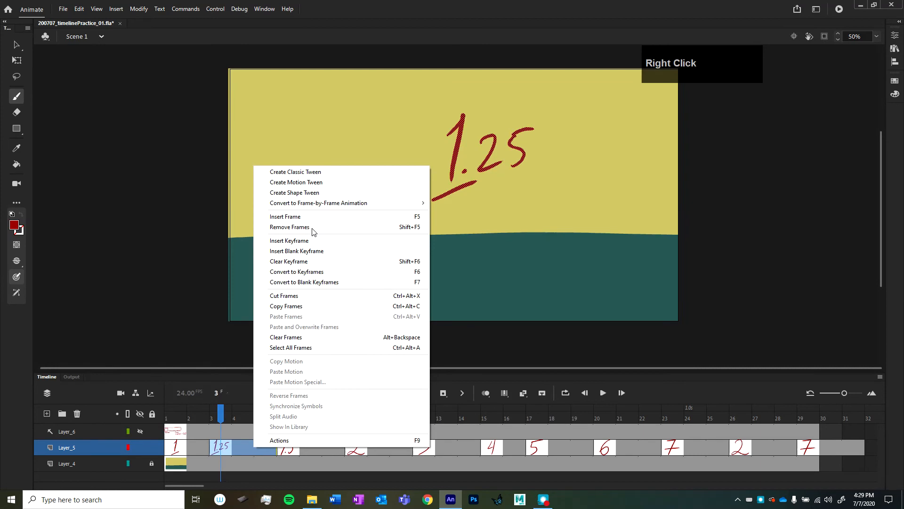
pyautogui.click(315, 306)
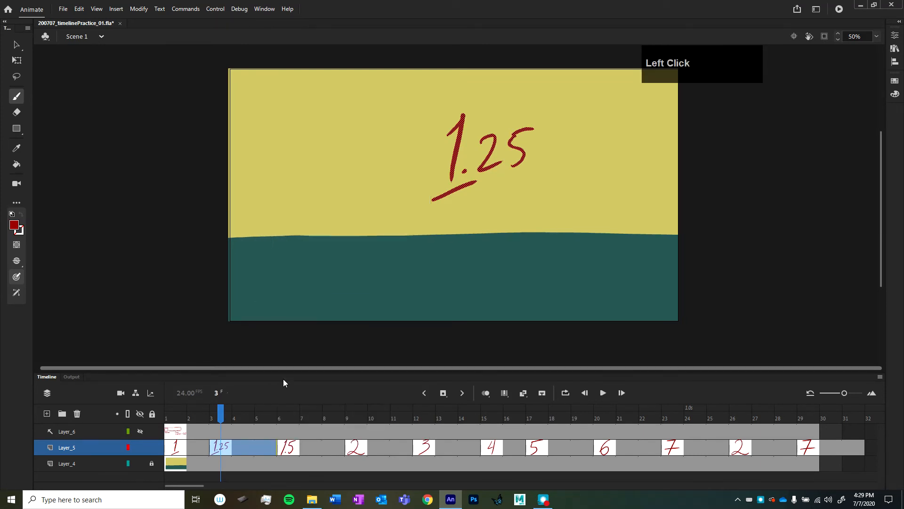
# Step: Try pasting the copied 1.25 frames at frame 32 on Layer_5 and undo the paste
pyautogui.click(863, 450)
pyautogui.rightClick(863, 450)
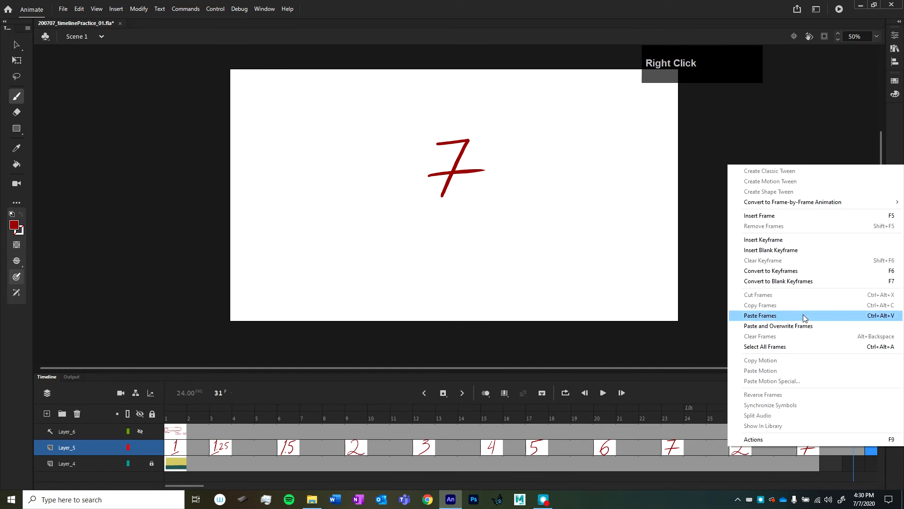
pyautogui.click(804, 315)
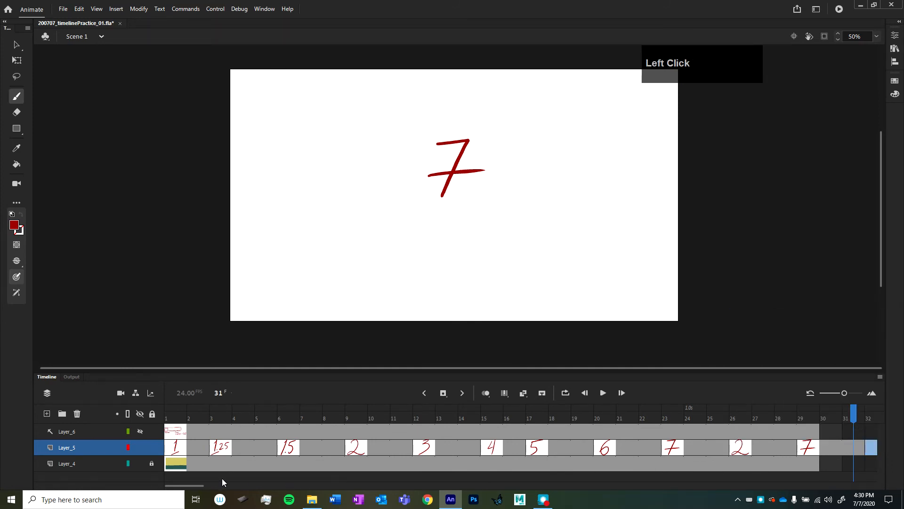
pyautogui.moveTo(195, 485)
pyautogui.mouseDown()
pyautogui.moveTo(212, 486)
pyautogui.moveTo(186, 484)
pyautogui.mouseUp()
pyautogui.hotkey('ctrl', 'z')
pyautogui.hotkey('ctrl', 'z')
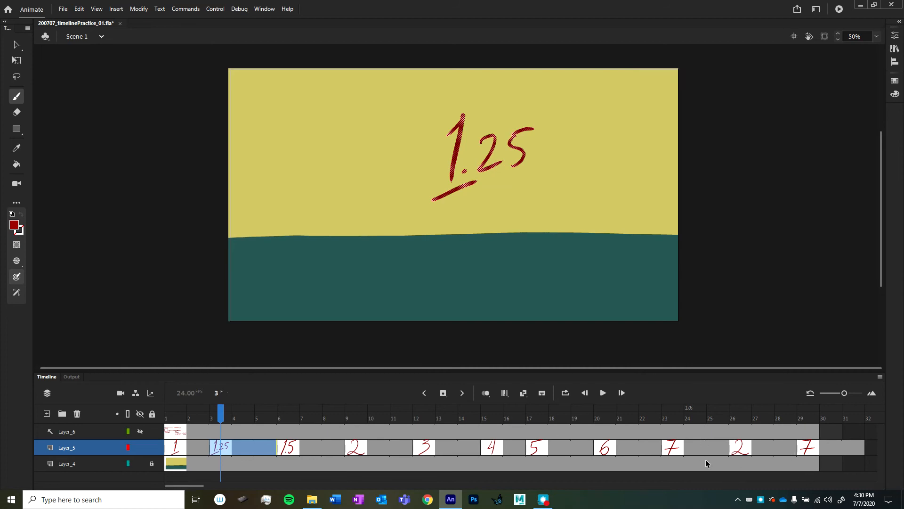
# Step: Remove frames 26–31 with the extra 2 and 7 drawings and frames 3–8 with the 1.25 and 1.5 drawings from Layer_5
pyautogui.moveTo(852, 449); pyautogui.dragTo(747, 451)
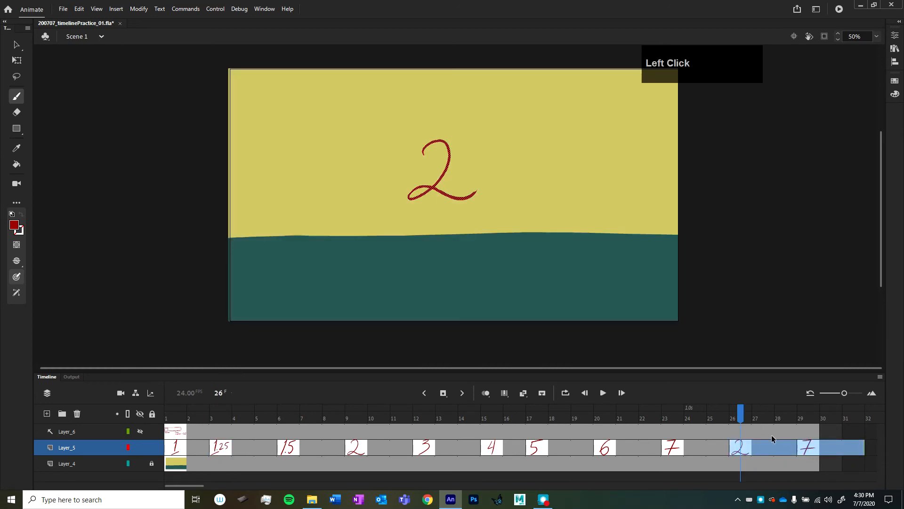
pyautogui.press('F5')
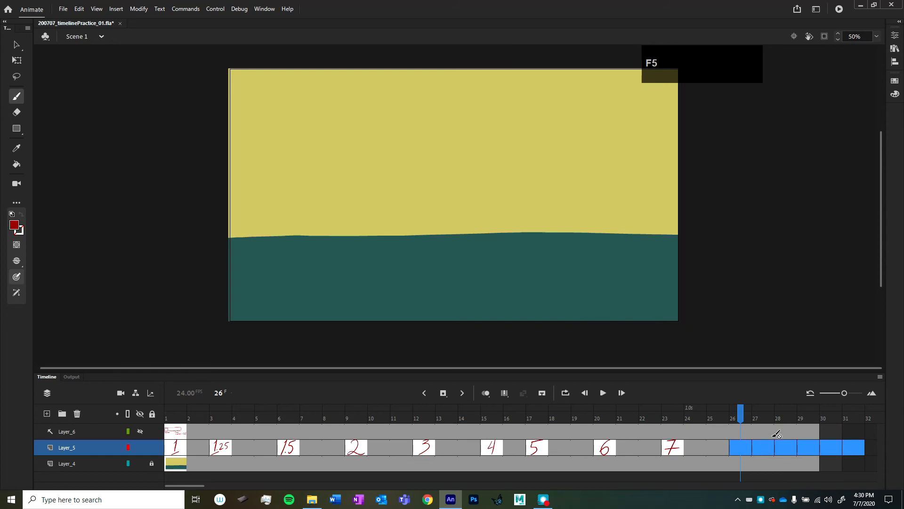
pyautogui.moveTo(221, 448); pyautogui.dragTo(331, 442)
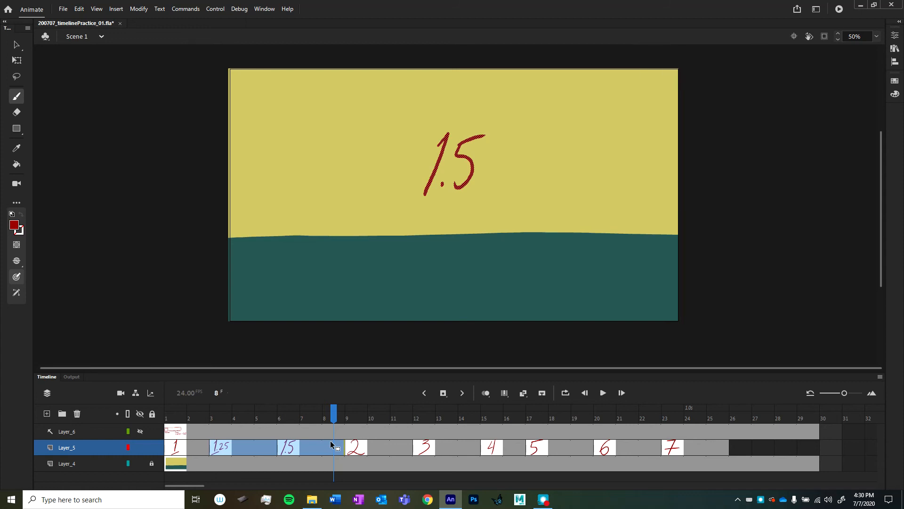
pyautogui.click(330, 442)
pyautogui.hotkey('shift', 'F5')
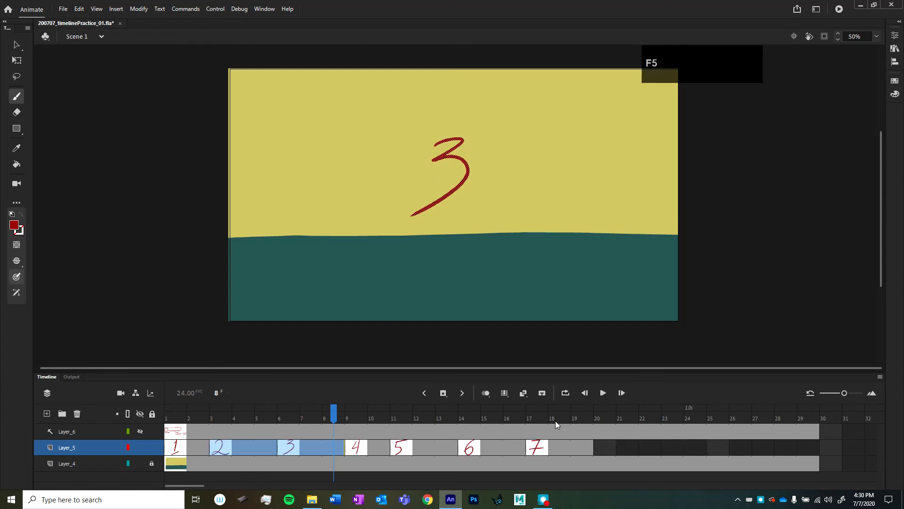
# Step: Remove one hold frame each from the 2, 3, 5, 6 and 7 drawings on Layer_5, leaving two frames per drawing
pyautogui.click(447, 447)
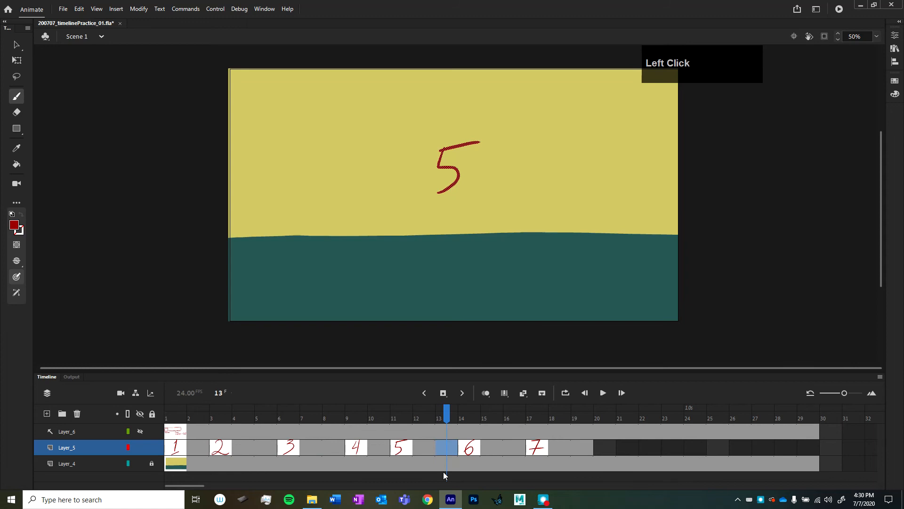
pyautogui.click(267, 448)
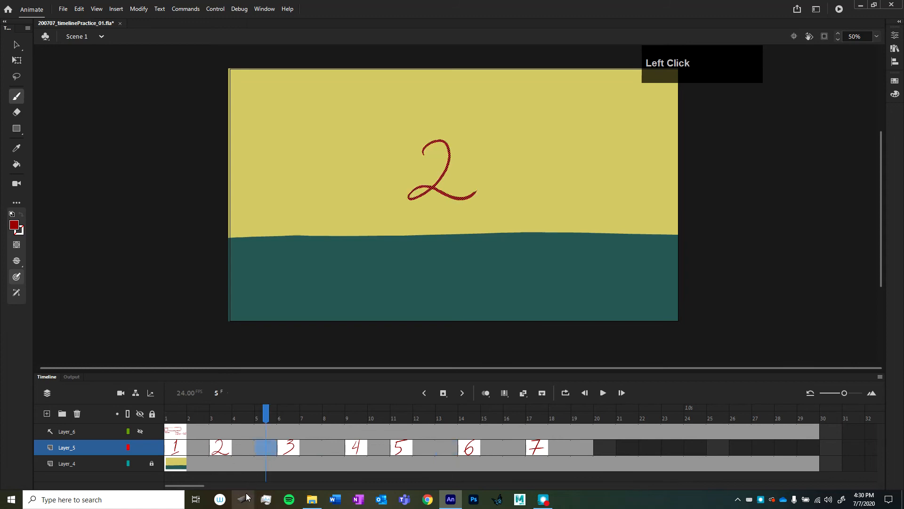
pyautogui.hotkey('shift', 'F5')
pyautogui.click(308, 451)
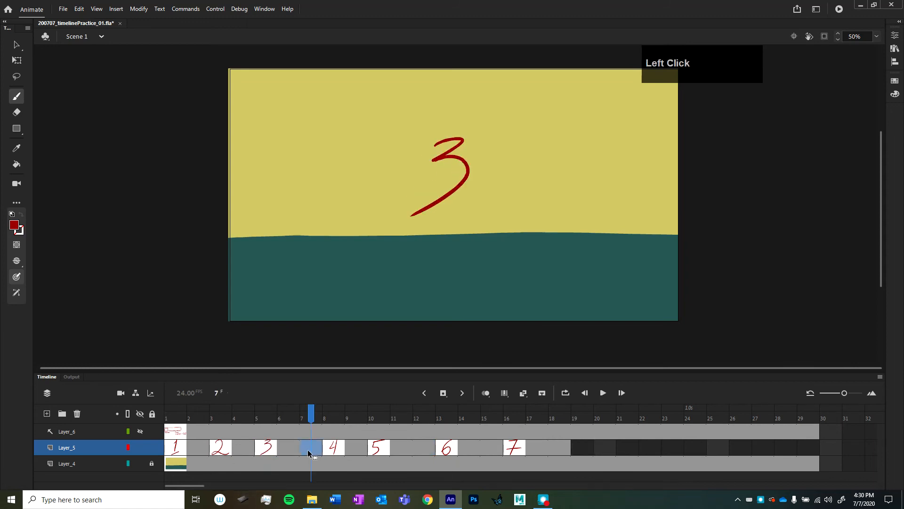
pyautogui.hotkey('shift', 'F5')
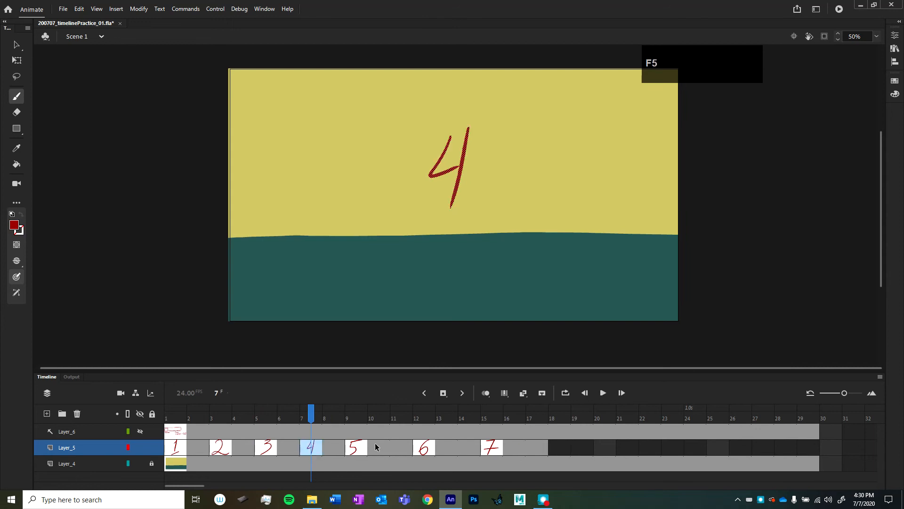
pyautogui.click(397, 450)
pyautogui.hotkey('shift', 'F5')
pyautogui.click(439, 451)
pyautogui.hotkey('shift', 'F5')
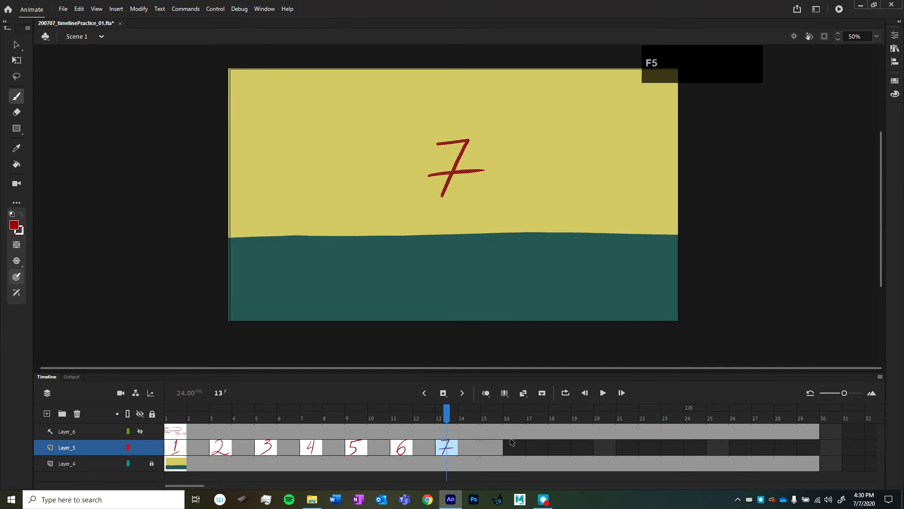
pyautogui.click(490, 451)
pyautogui.hotkey('shift', 'F5')
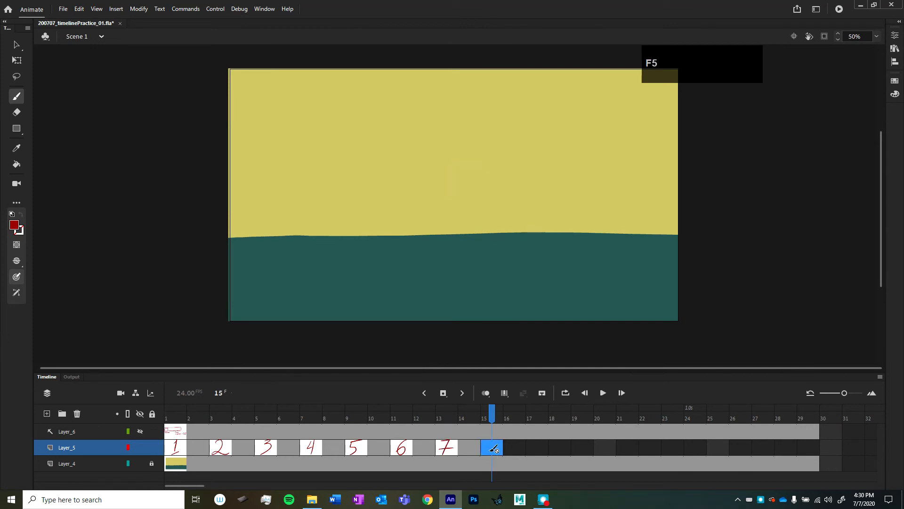
# Step: Examine the two-frame drawings 1 to 7 on Layer_5 and the empty frames behind the 7 by scrubbing the timeline
pyautogui.click(515, 450)
pyautogui.click(489, 450)
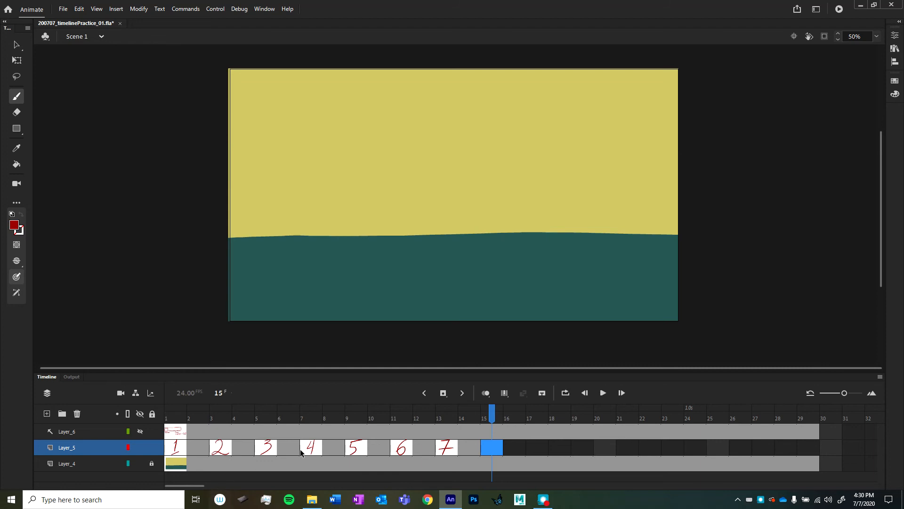
pyautogui.click(469, 450)
pyautogui.click(447, 450)
pyautogui.click(426, 451)
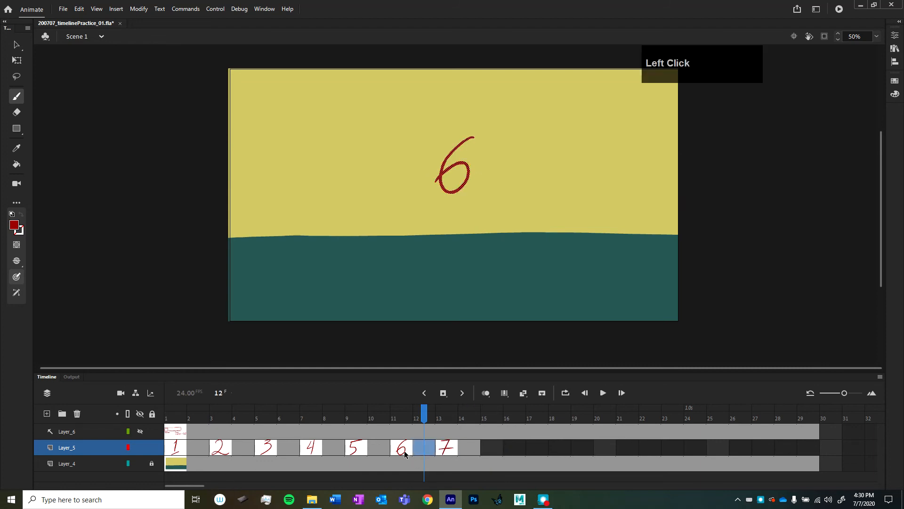
pyautogui.click(367, 448)
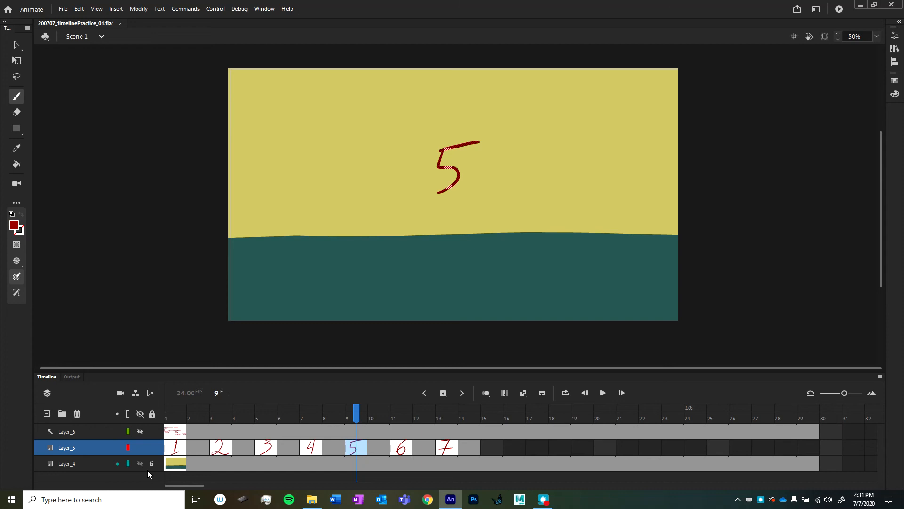
pyautogui.click(486, 450)
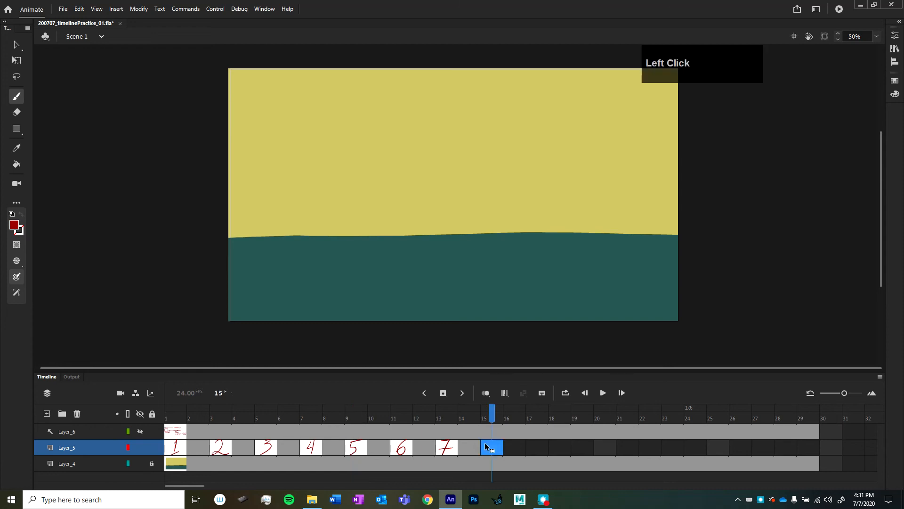
pyautogui.moveTo(493, 414); pyautogui.dragTo(733, 422)
pyautogui.moveTo(734, 423)
pyautogui.mouseDown()
pyautogui.moveTo(492, 424)
pyautogui.moveTo(174, 451)
pyautogui.mouseUp()
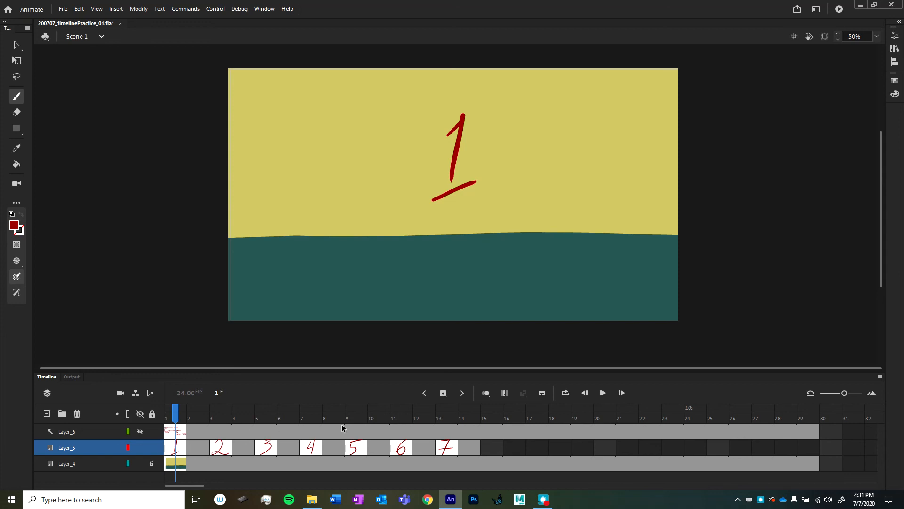
pyautogui.click(404, 451)
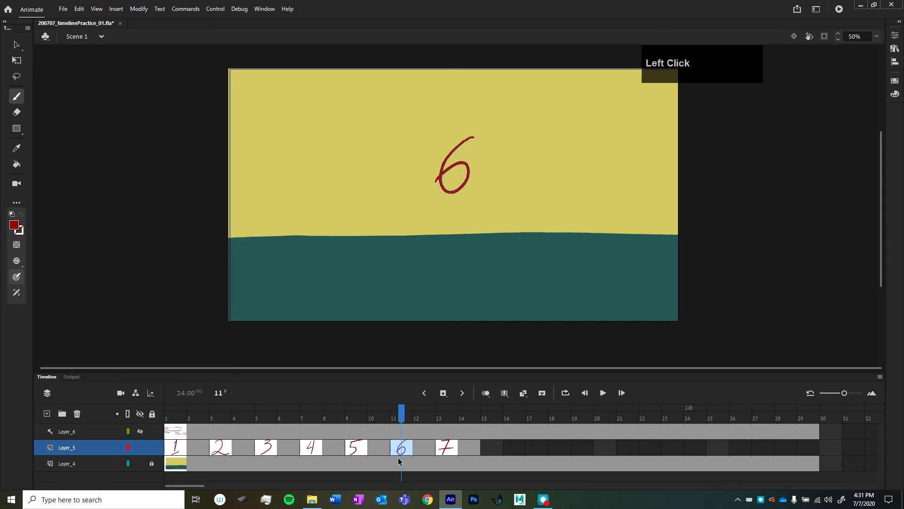
pyautogui.click(537, 435)
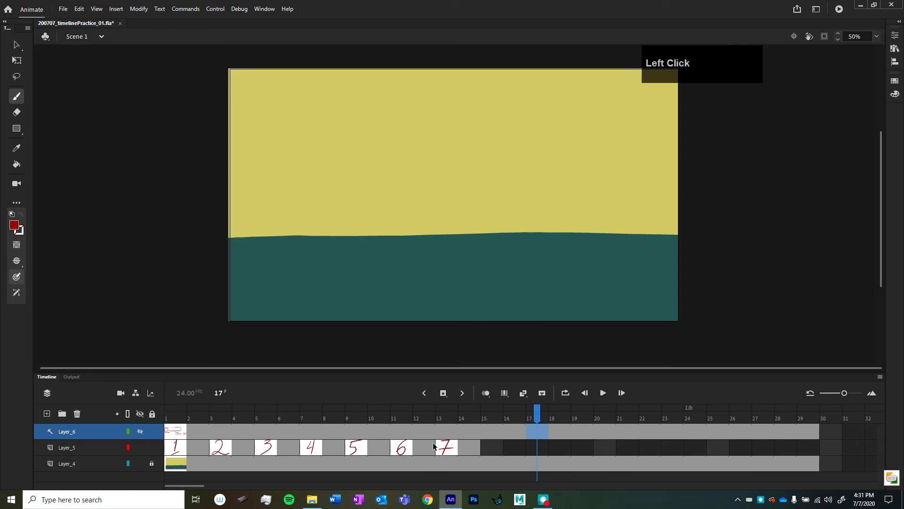
pyautogui.keyDown('shift'); pyautogui.click(401, 451); pyautogui.keyUp('shift')
pyautogui.click(559, 448)
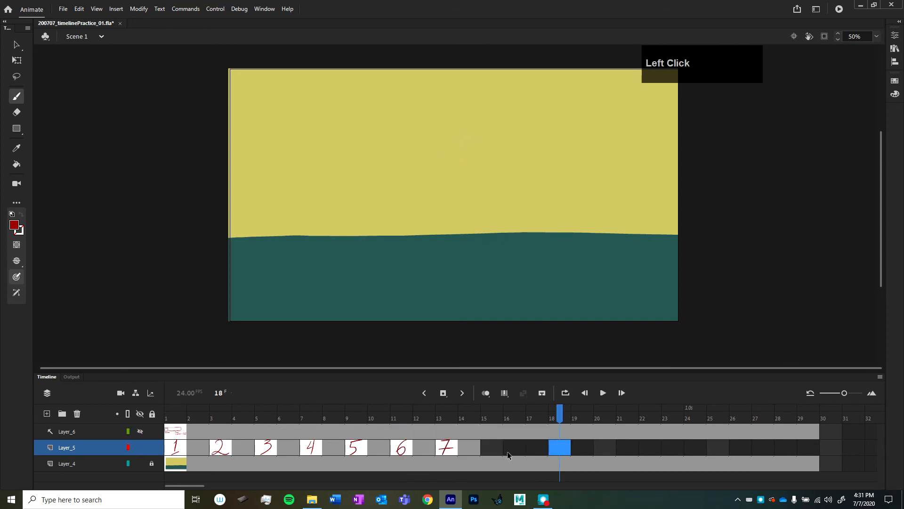
pyautogui.click(537, 417)
# Step: Duplicate frames 3–12 with drawings 2 to 6 to frame 15 on Layer_5, directly behind the 7 drawing
pyautogui.moveTo(429, 451); pyautogui.dragTo(218, 447)
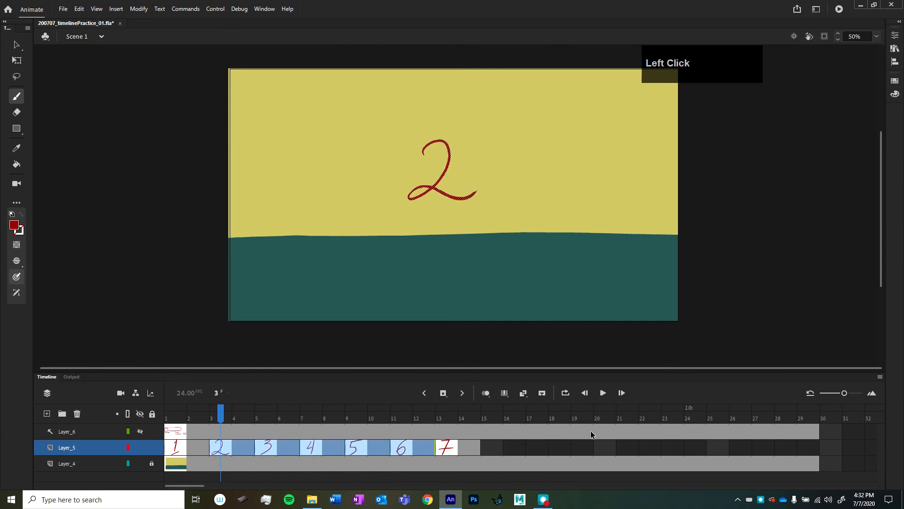
pyautogui.moveTo(297, 445); pyautogui.dragTo(451, 446)
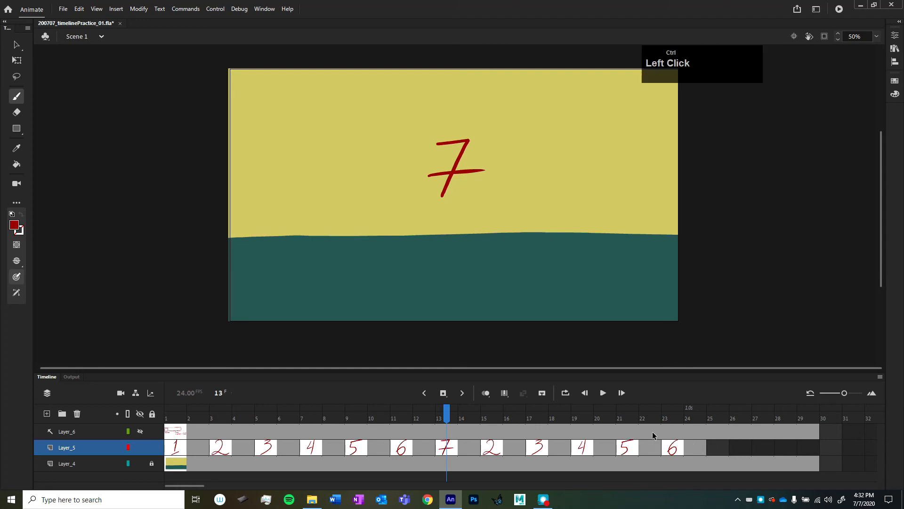
# Step: Reverse the duplicated frames 15–24 on Layer_5 so the drawings run from 6 back to 2 behind the 7
pyautogui.hotkey('ctrl', 'z')
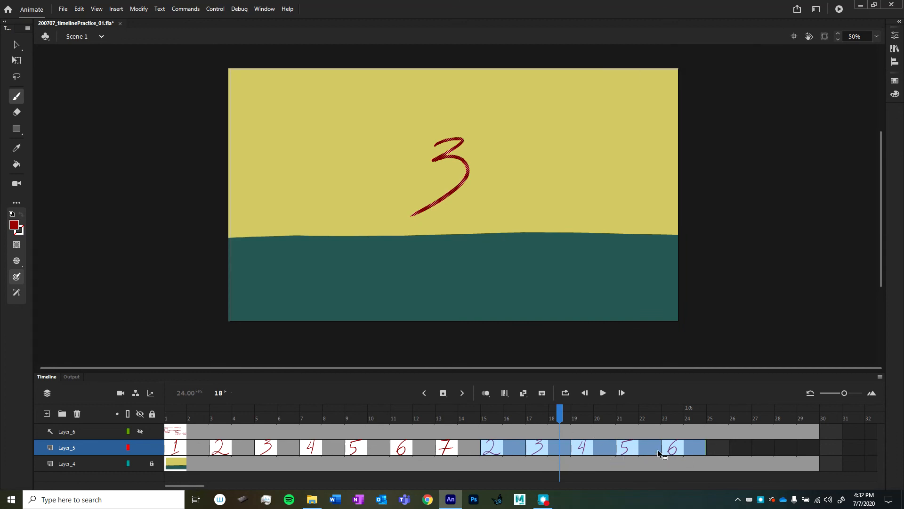
pyautogui.rightClick(632, 447)
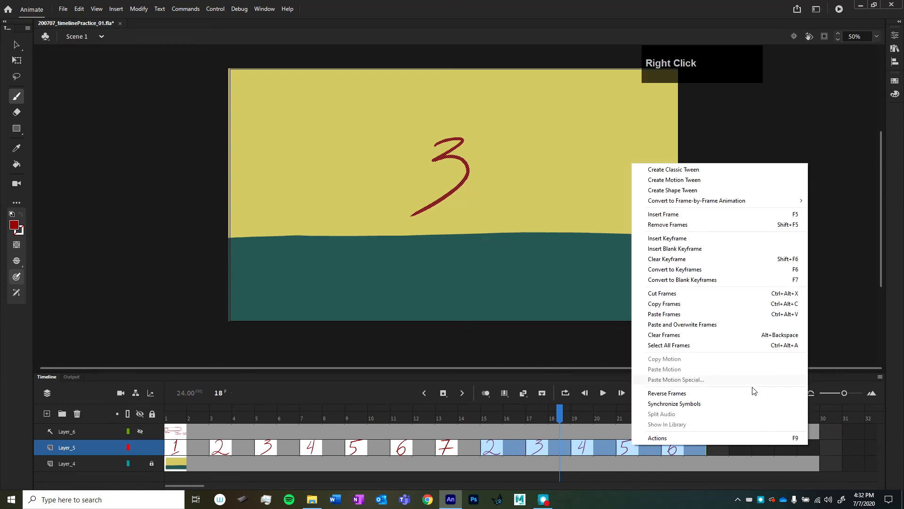
pyautogui.click(747, 393)
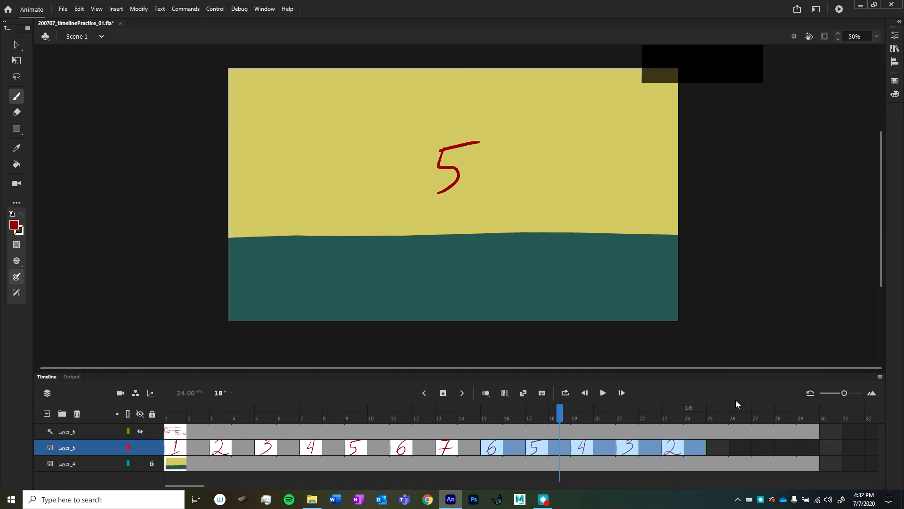
# Step: Play the animation from frame 1 and scrub through Layer_5 to examine the count up to 7 and back down
pyautogui.moveTo(567, 418); pyautogui.dragTo(175, 436)
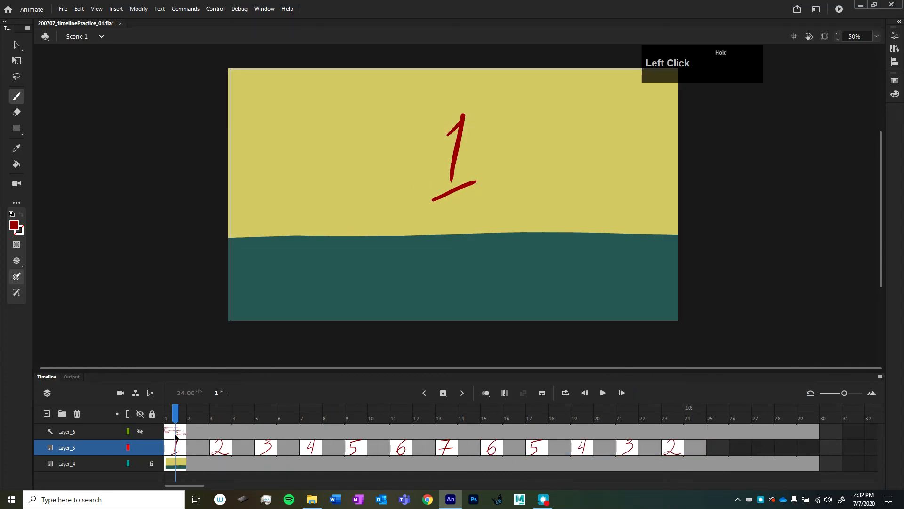
pyautogui.click(602, 392)
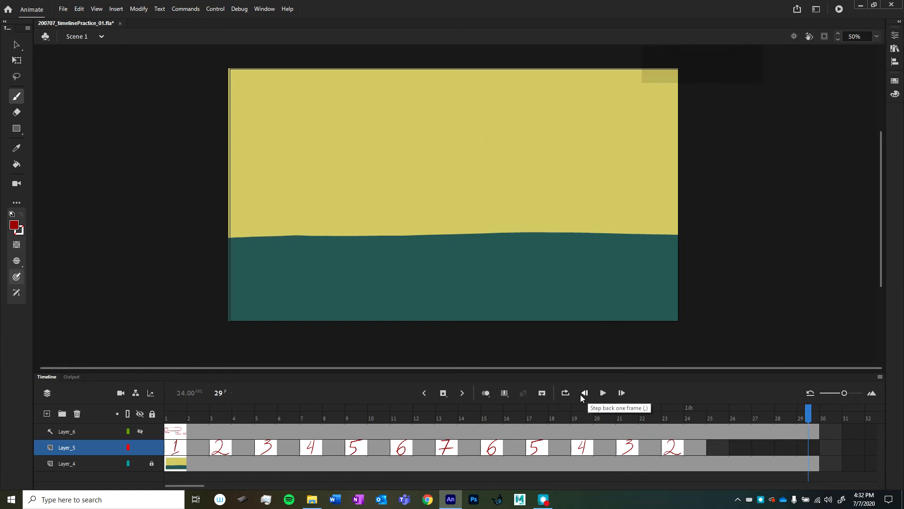
pyautogui.moveTo(176, 419); pyautogui.dragTo(688, 410)
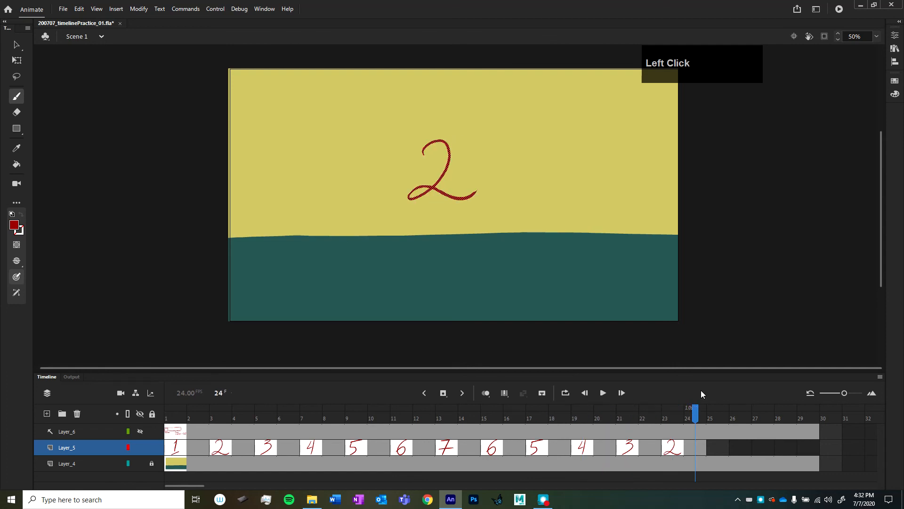
pyautogui.click(722, 419)
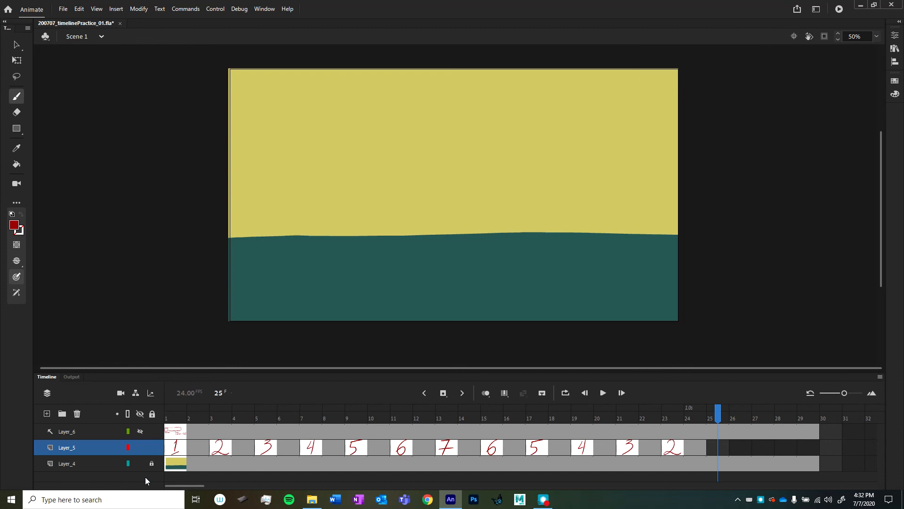
pyautogui.moveTo(718, 418); pyautogui.dragTo(175, 468)
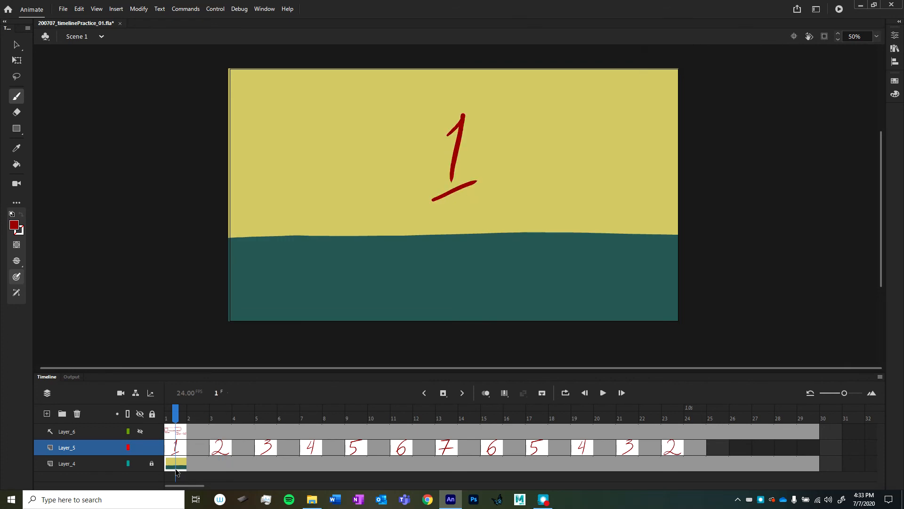
pyautogui.moveTo(175, 415); pyautogui.dragTo(221, 414)
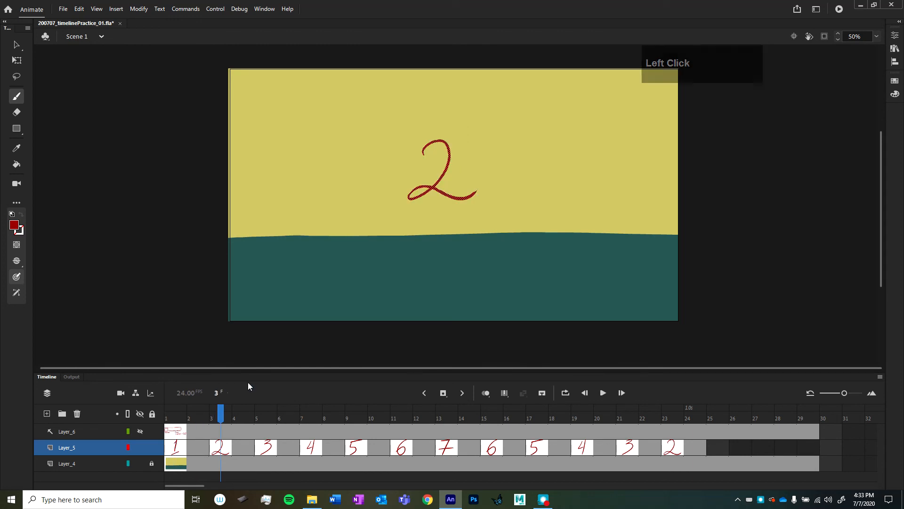
pyautogui.moveTo(220, 417); pyautogui.dragTo(165, 423)
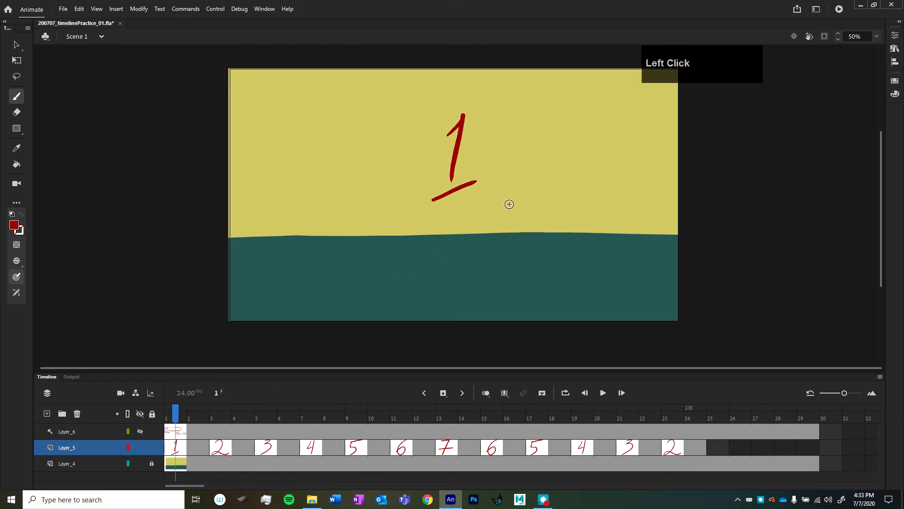